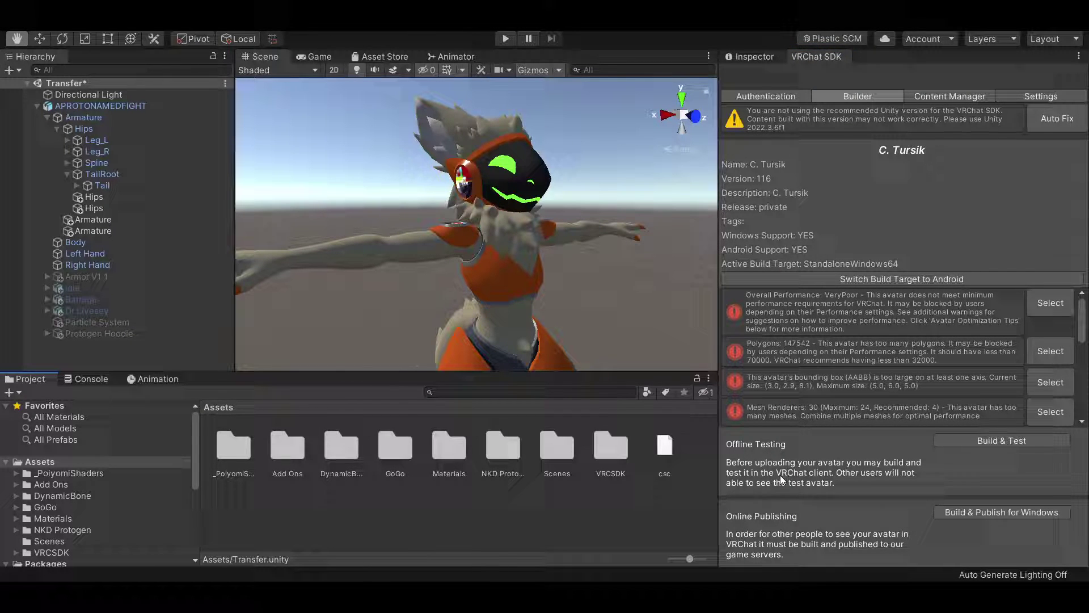
Switch from the VRChat SDK builder's avatar report to the Inspector panel
left_click(752, 56)
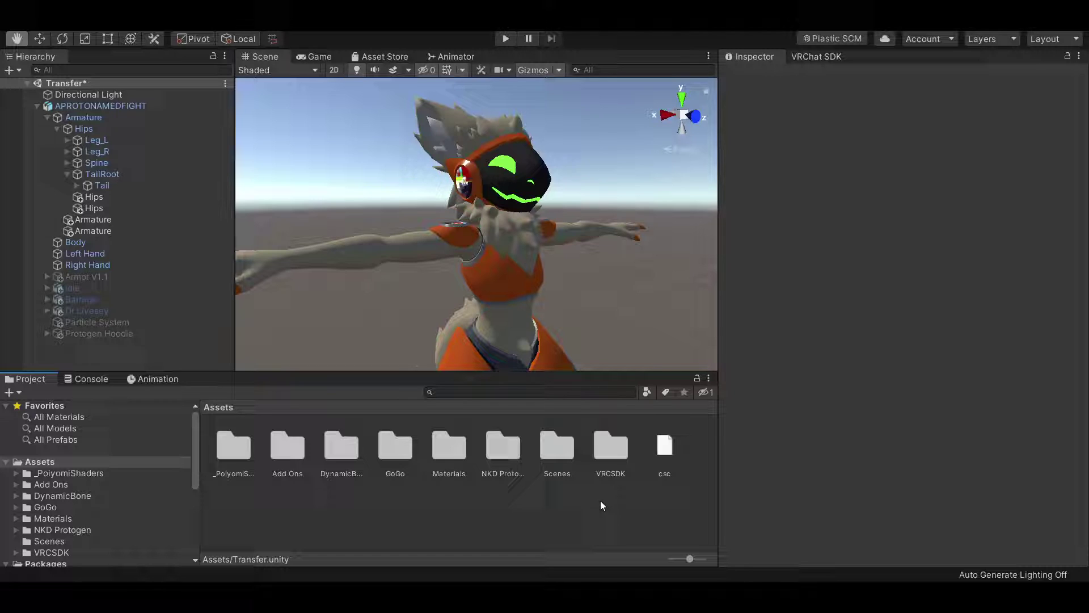
scroll(87, 467, "down", 2)
scroll(111, 501, "down", 5)
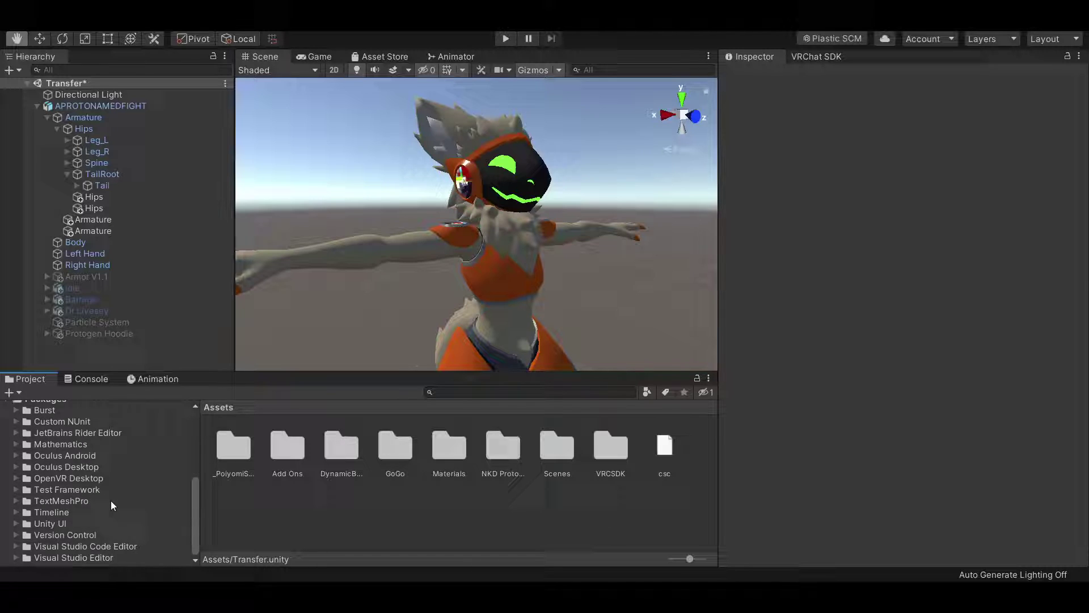
scroll(88, 483, "up", 4)
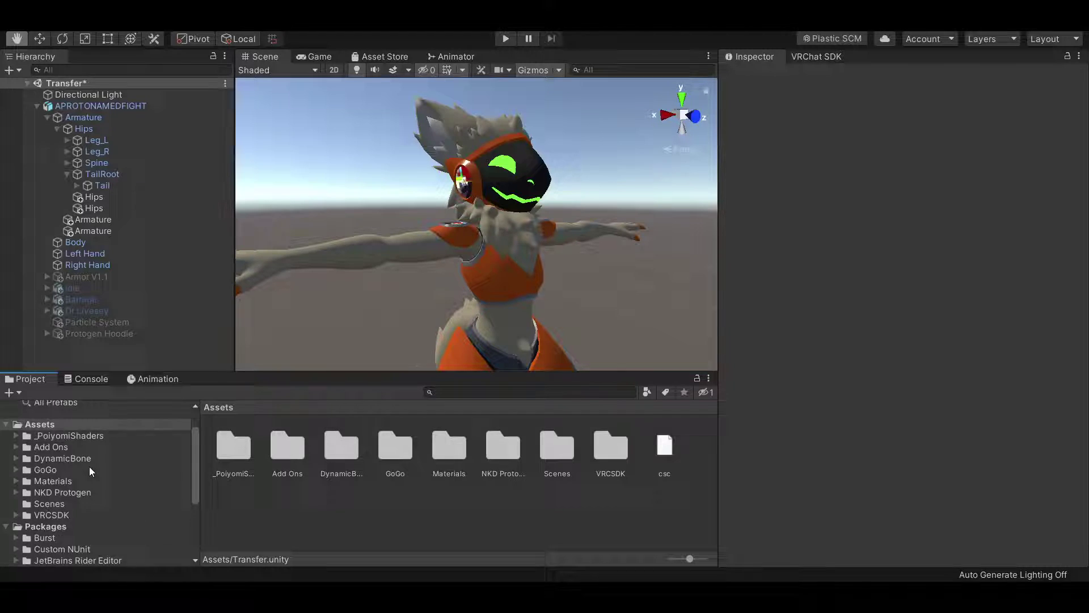
scroll(91, 467, "up", 2)
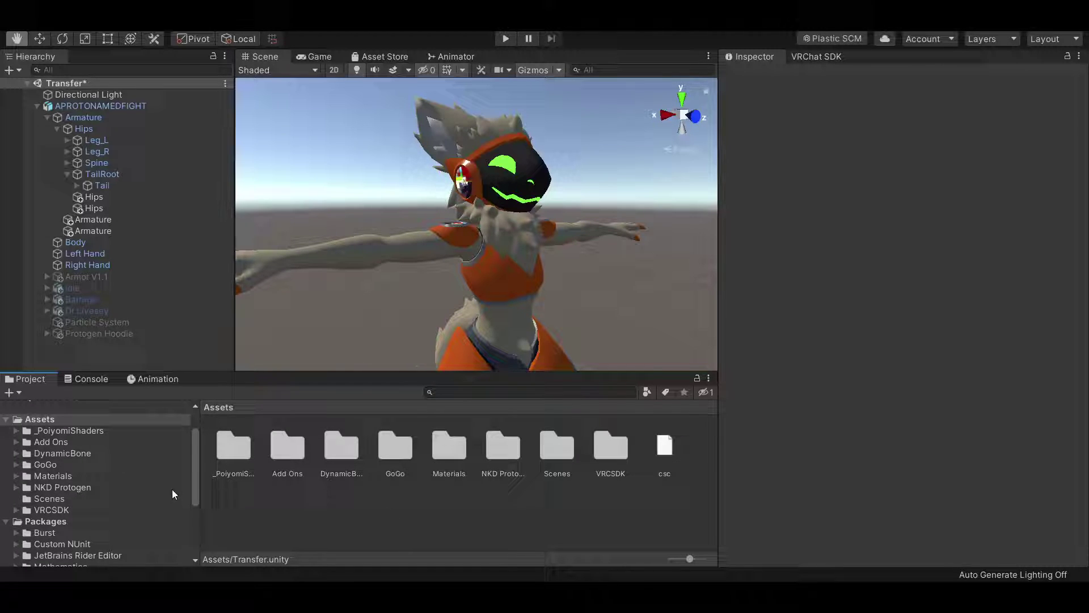
scroll(128, 471, "down", 2)
scroll(128, 472, "down", 2)
scroll(129, 471, "down", 2)
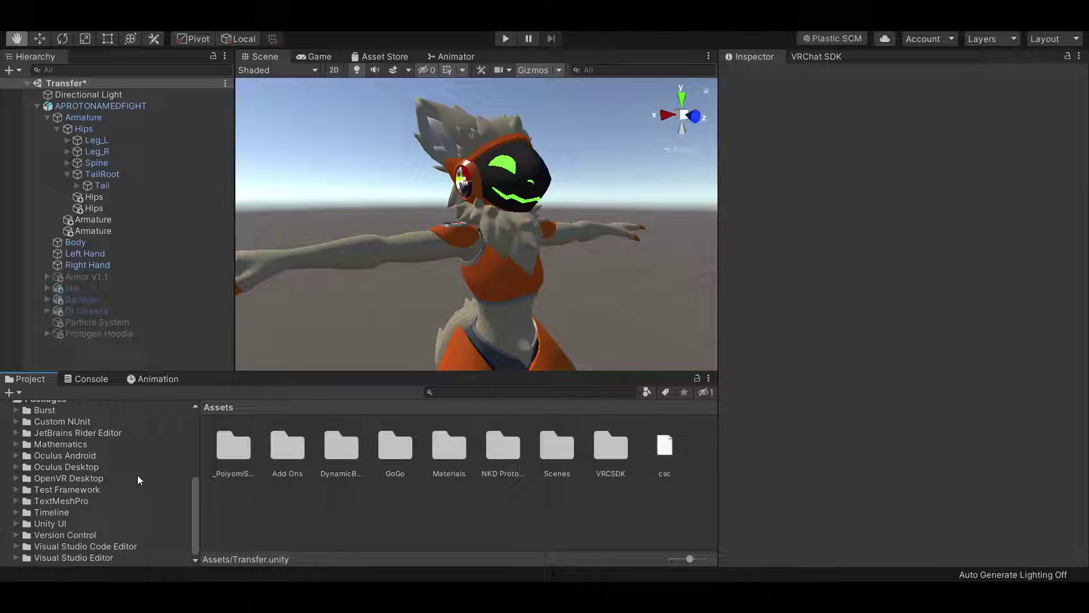
scroll(141, 481, "up", 2)
scroll(127, 519, "down", 2)
scroll(145, 502, "up", 2)
scroll(145, 511, "up", 2)
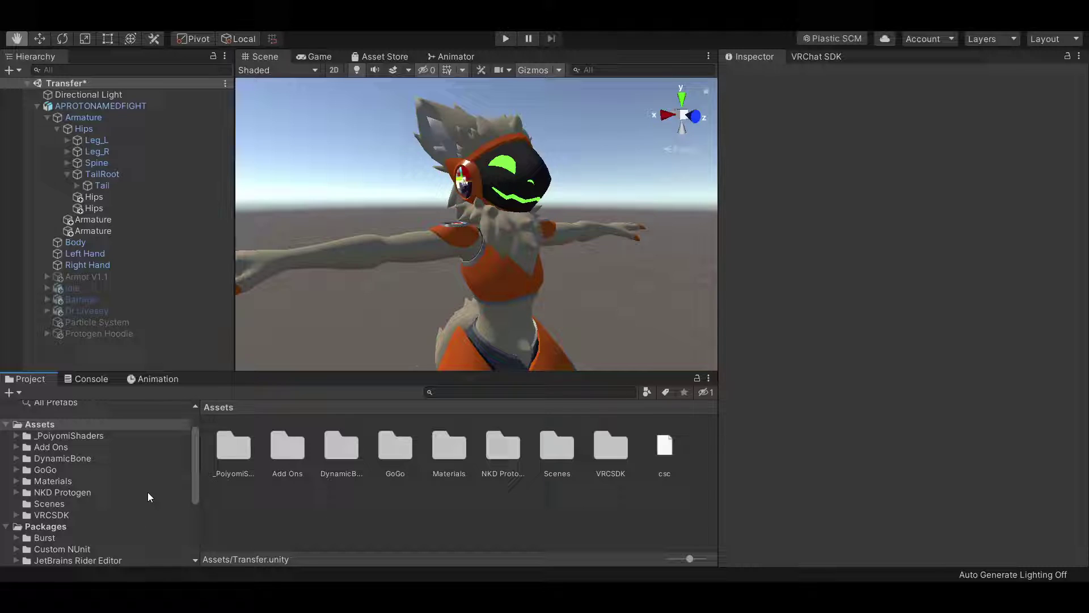
scroll(148, 492, "up", 2)
scroll(147, 489, "down", 4)
scroll(147, 488, "down", 2)
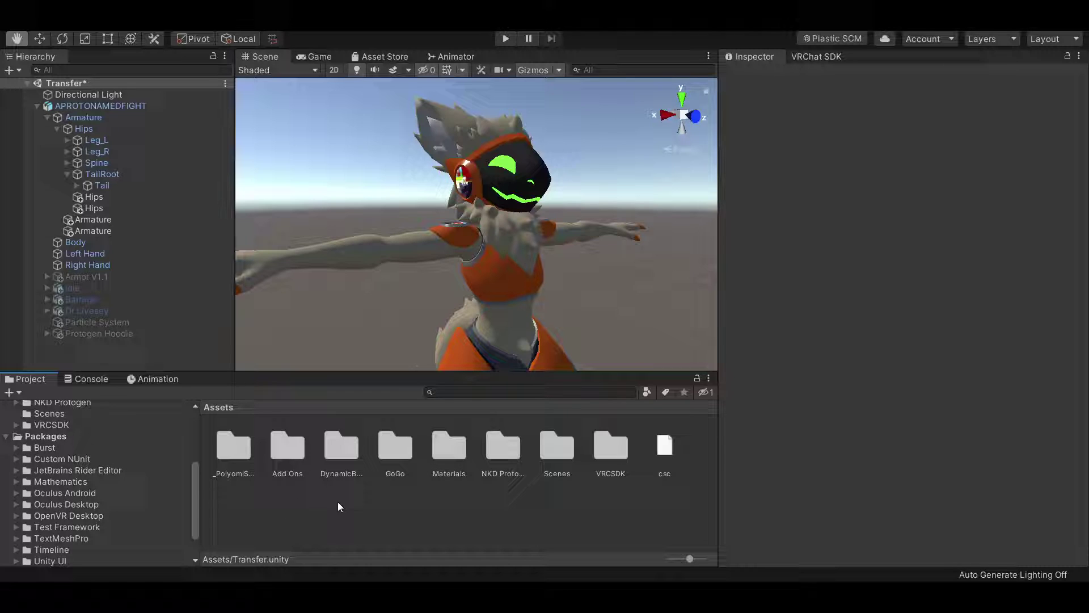
scroll(136, 480, "up", 3)
scroll(135, 480, "up", 2)
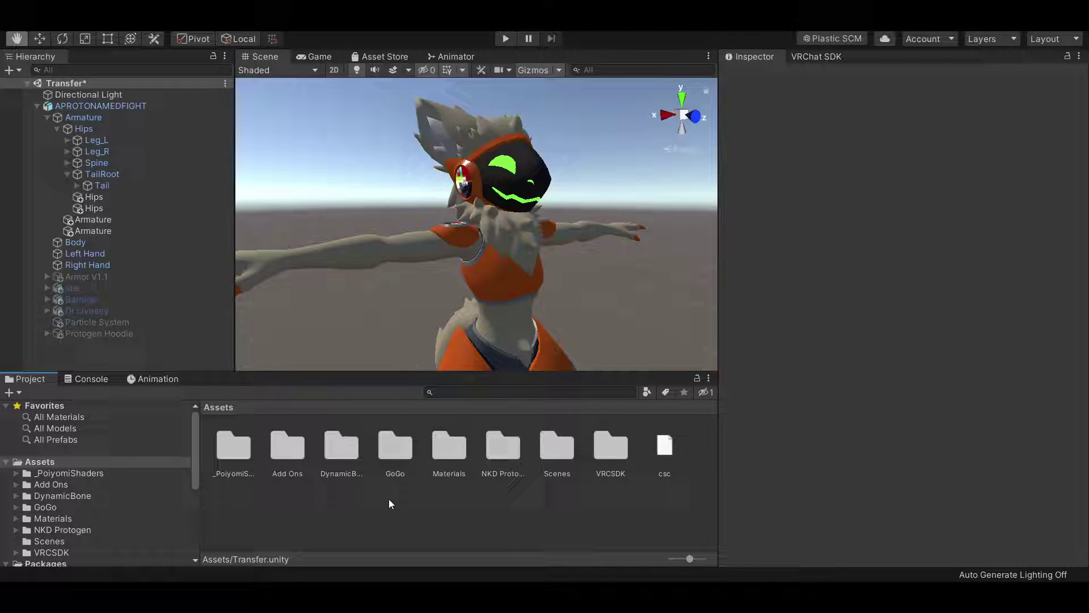
Save the scene from the Hierarchy under the name 'Transfer' in Assets
right_click(136, 85)
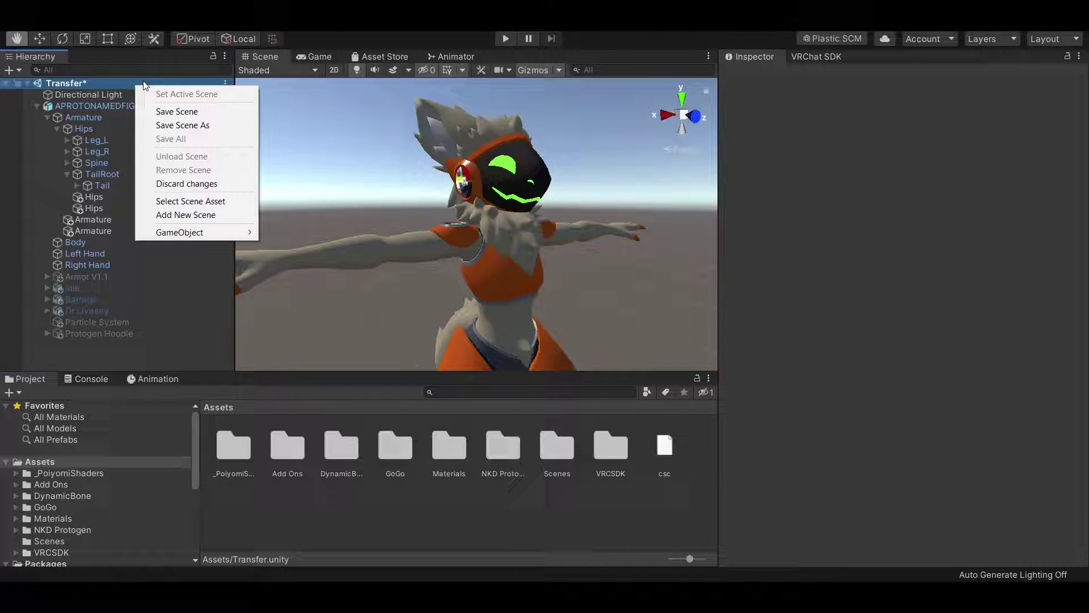
left_click(199, 124)
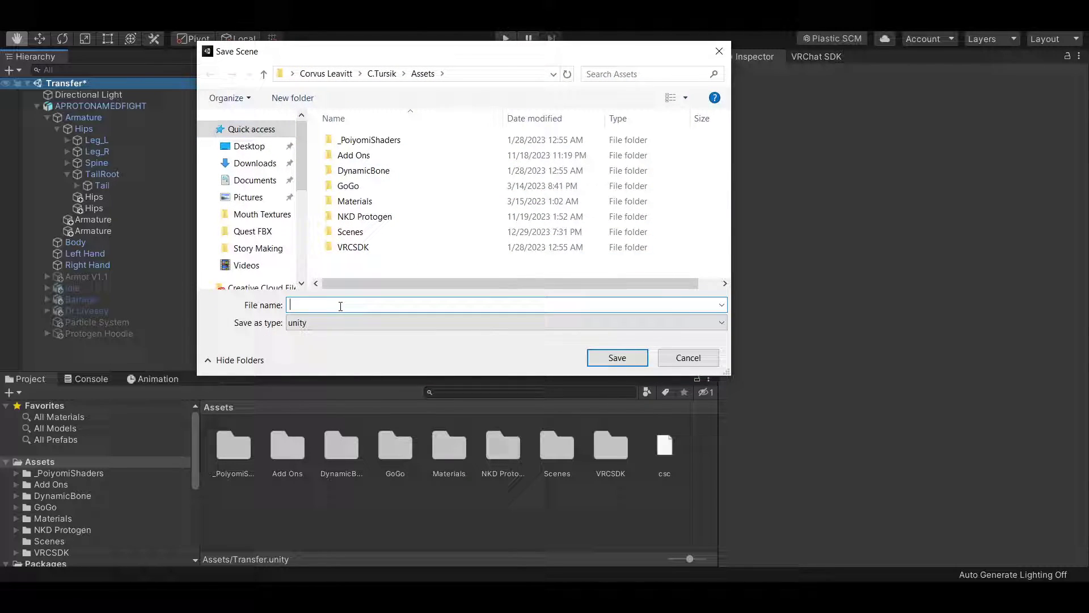
type("Transfer")
key("Return")
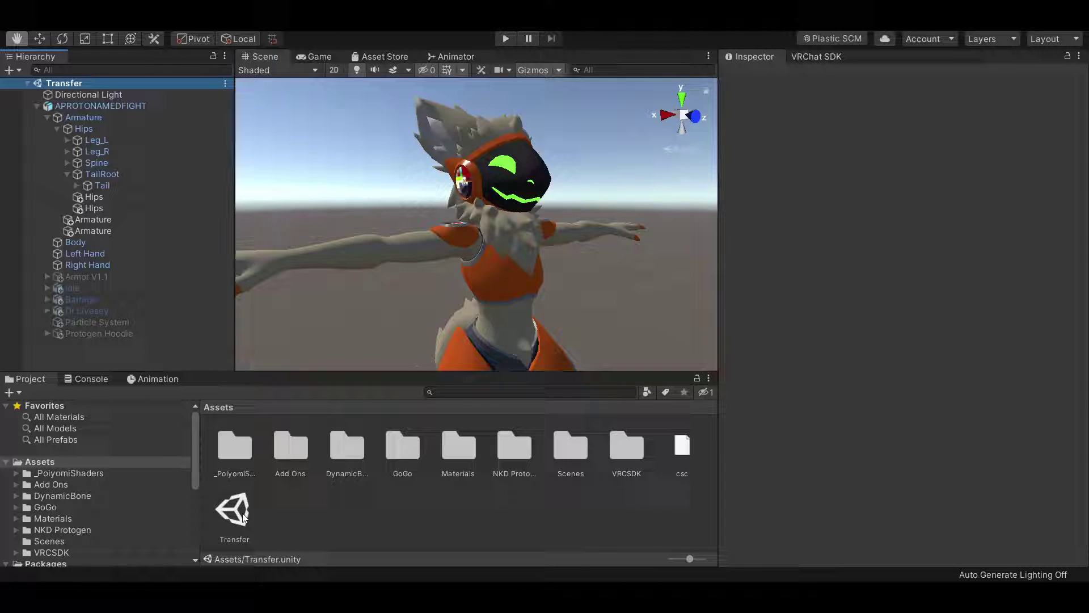
left_click(477, 532)
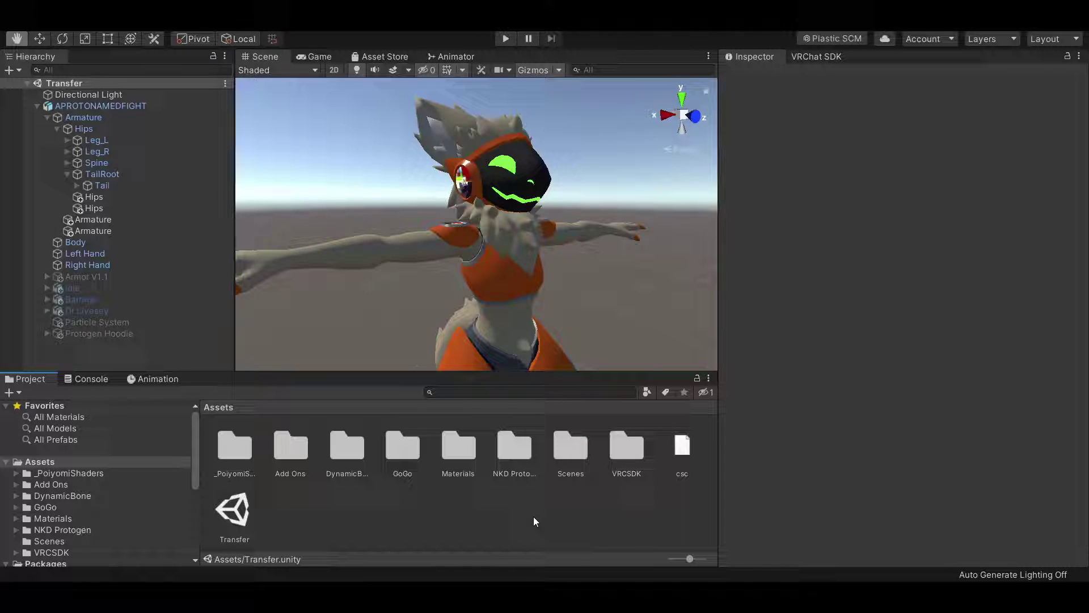
Start Export Package from the Assets context menu, with all folders including Poiyomi shaders
right_click(344, 497)
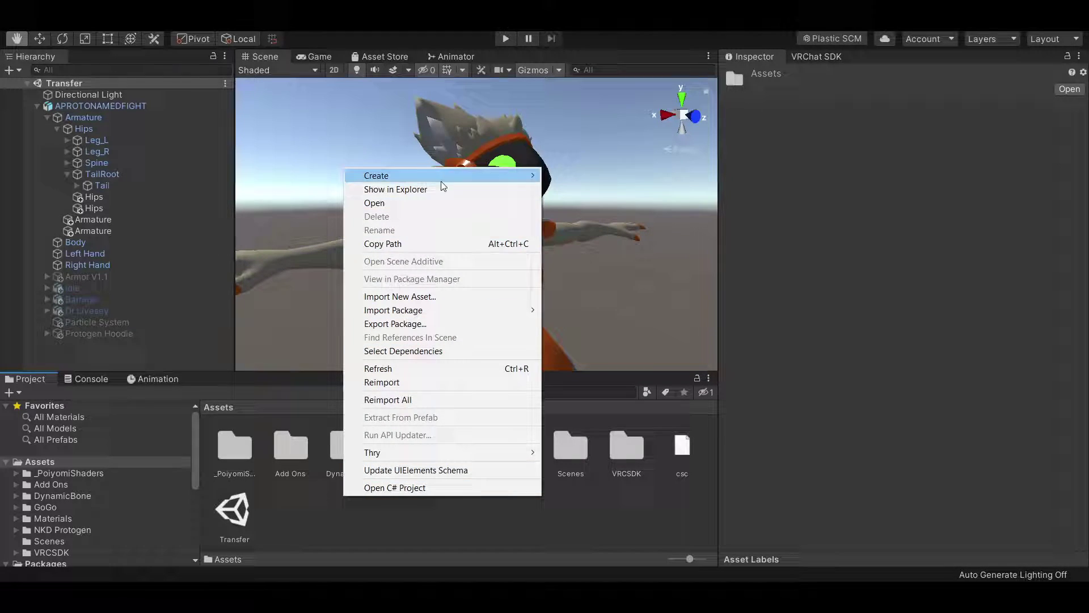
right_click(332, 526)
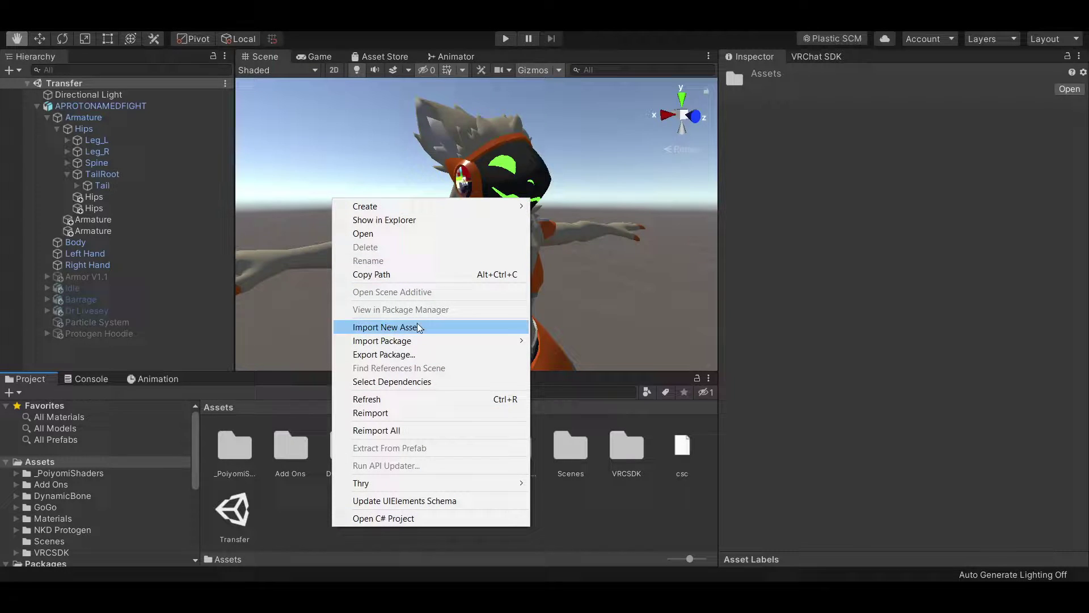
left_click(420, 353)
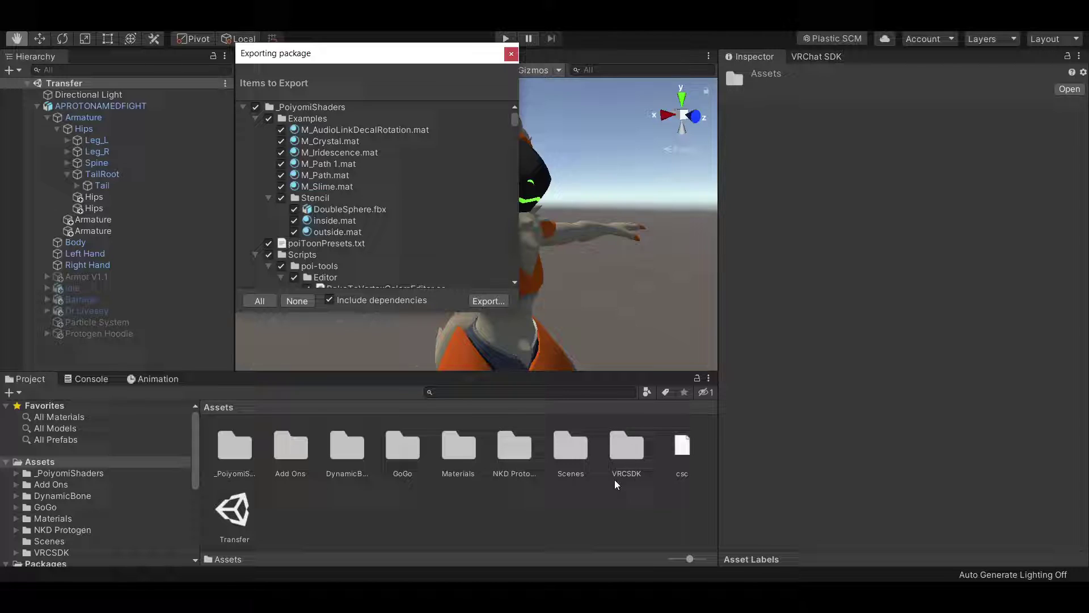
Collapse the _PoiyomiShaders and Add Ons folders and uncheck DynamicBone
left_click(247, 106)
left_click(246, 110)
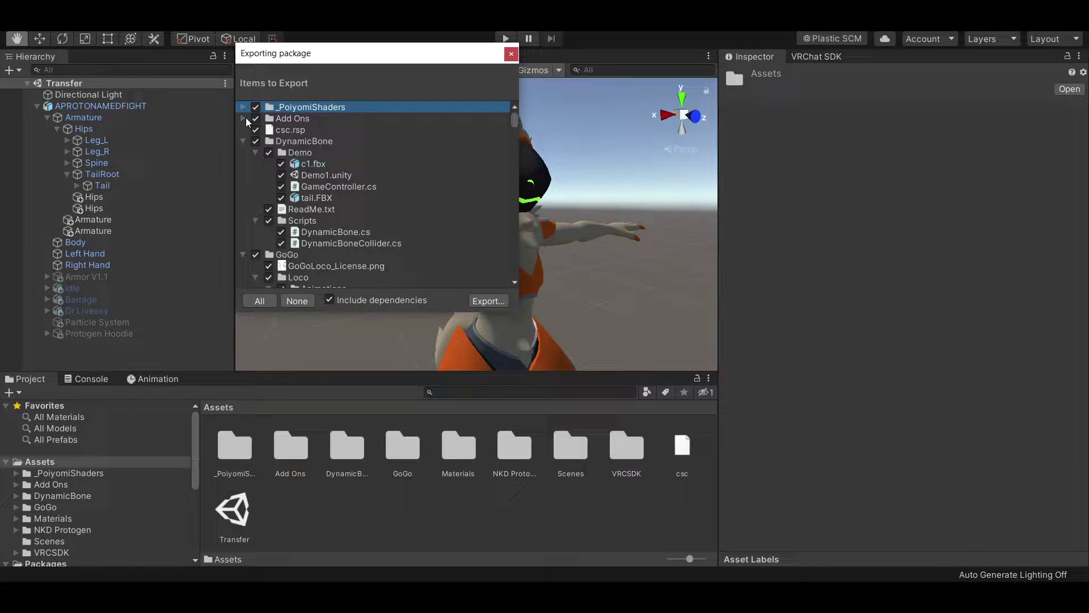
left_click(243, 142)
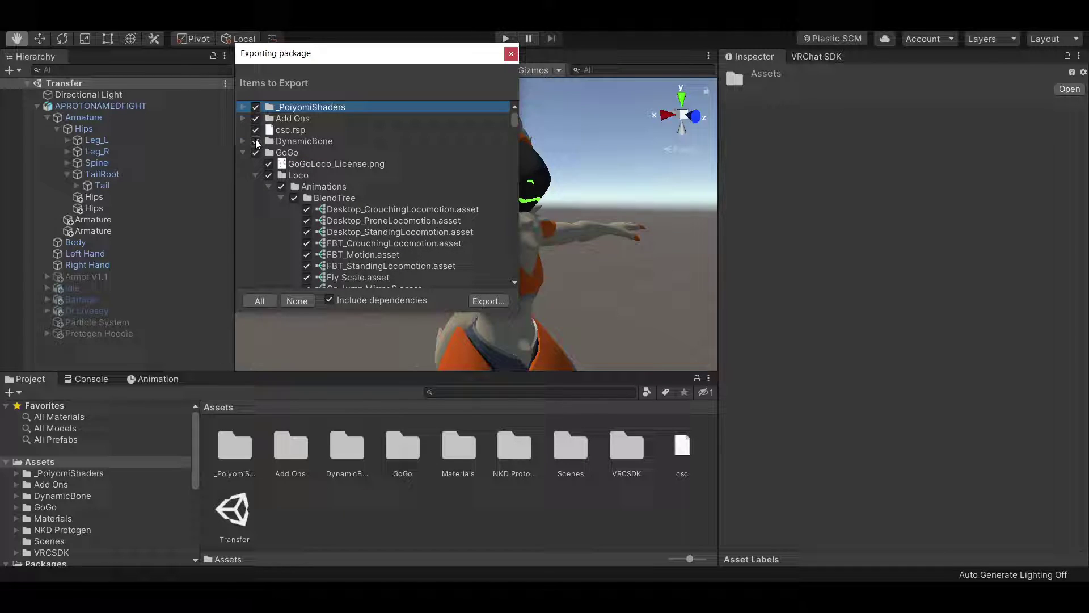
left_click(250, 140)
left_click(256, 141)
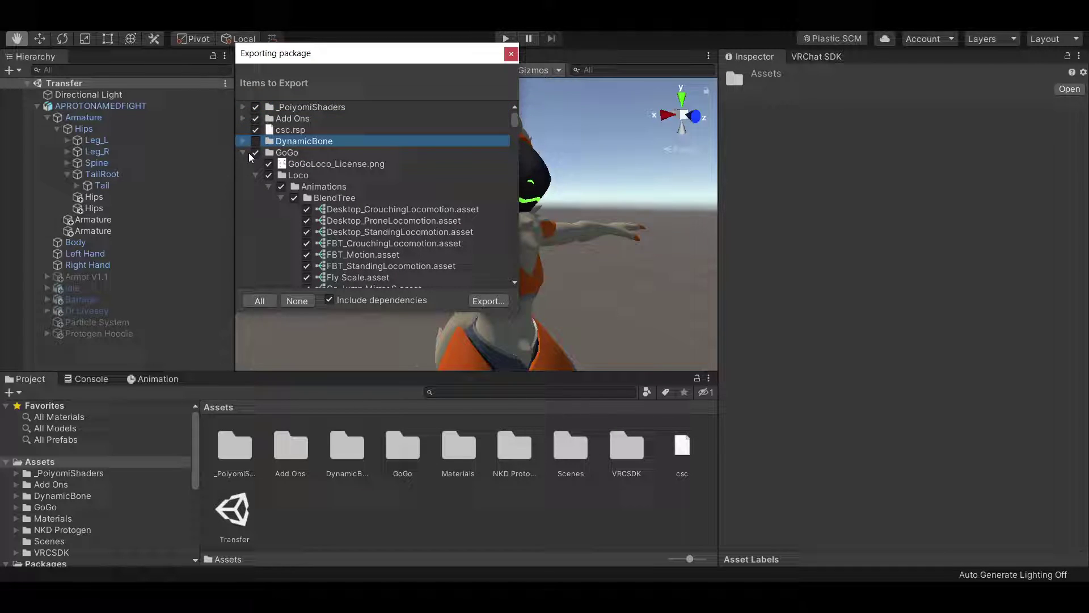
left_click(242, 152)
Uncheck the Scenes and VRCSDK folders, then continue to the package save dialog
left_click(242, 164)
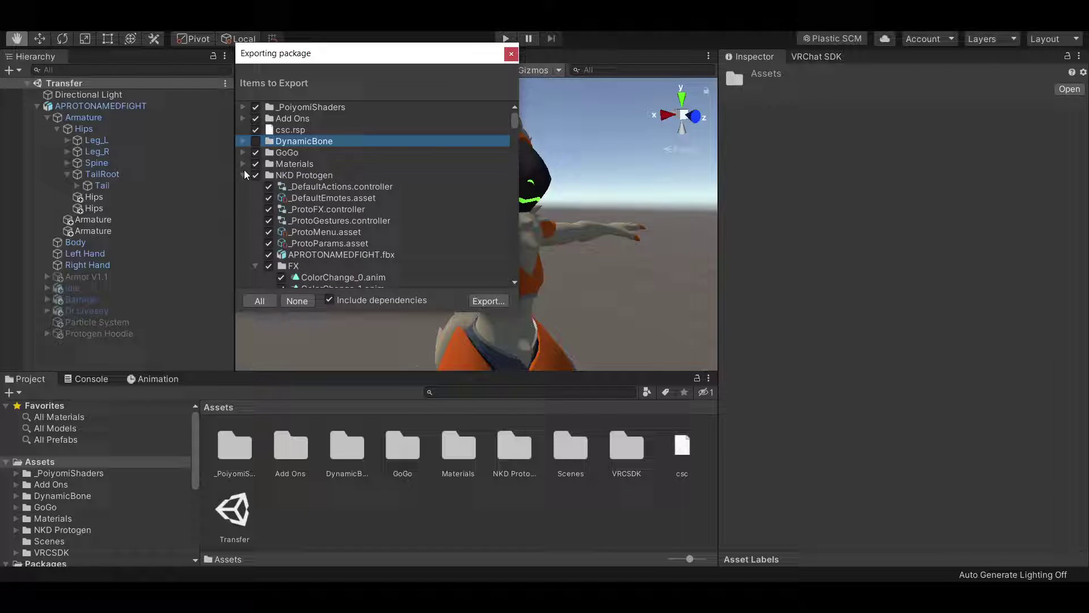
left_click(245, 175)
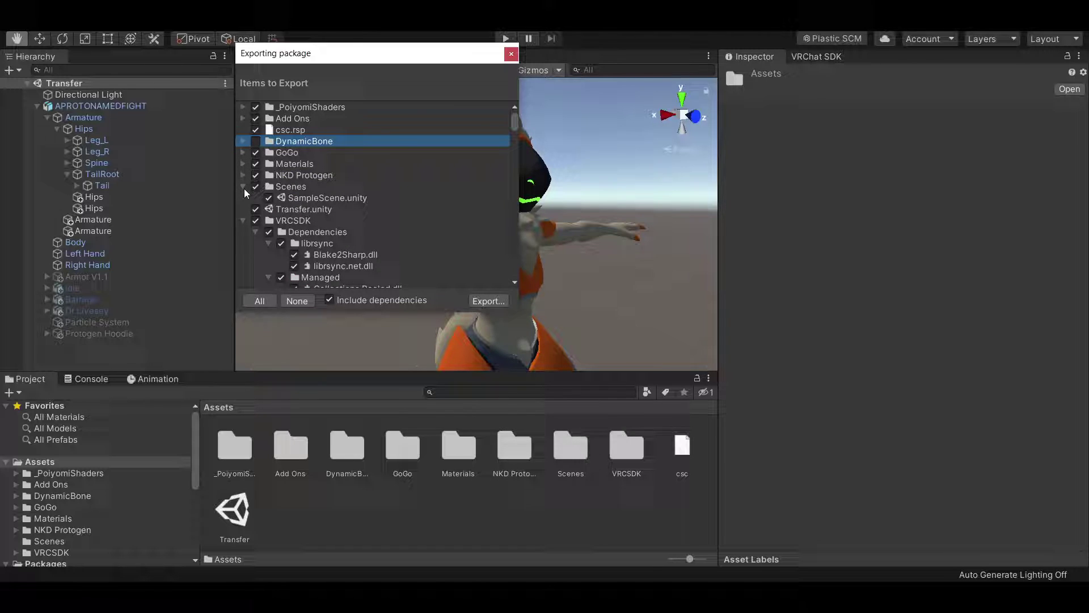
left_click(243, 186)
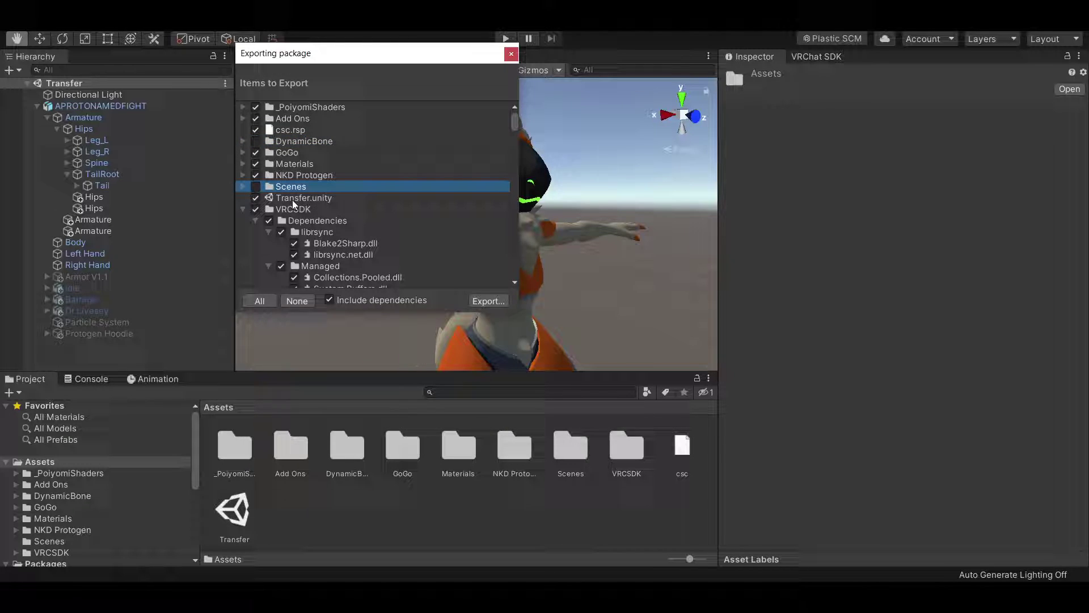
left_click(243, 211)
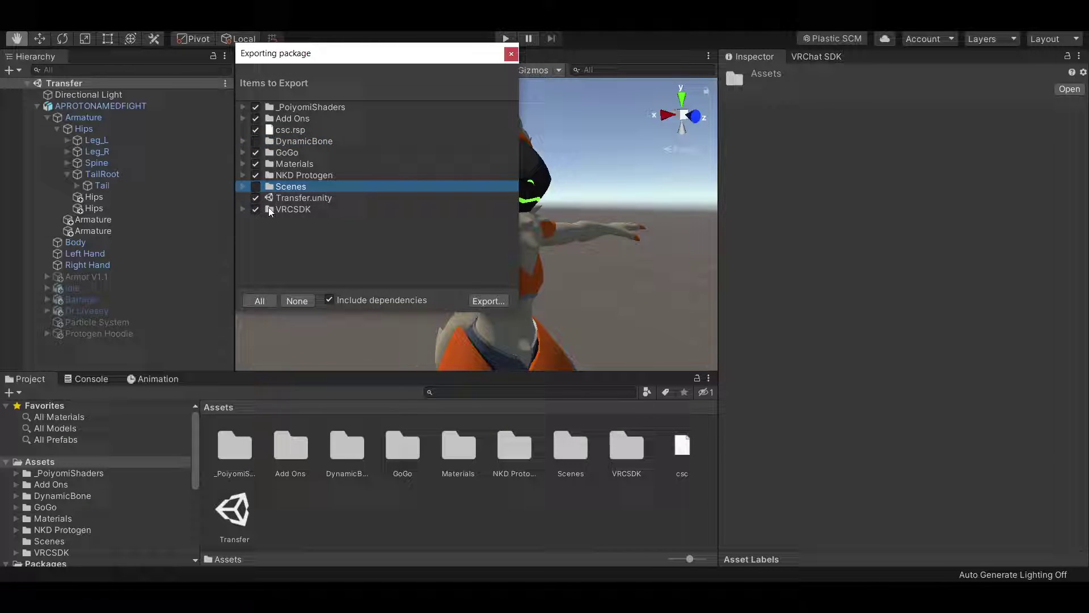
left_click(255, 208)
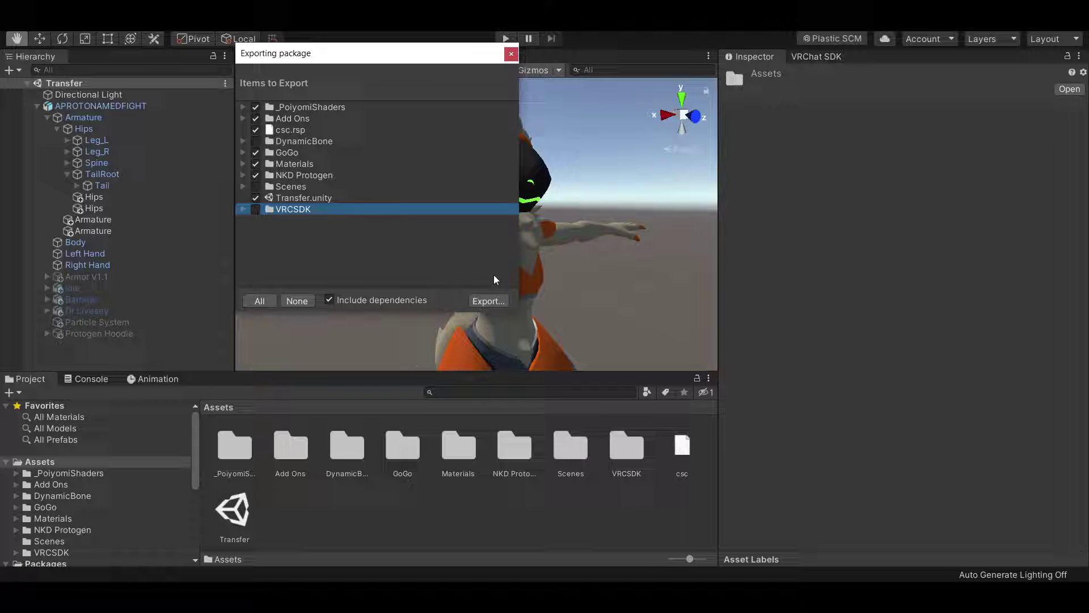
left_click(489, 301)
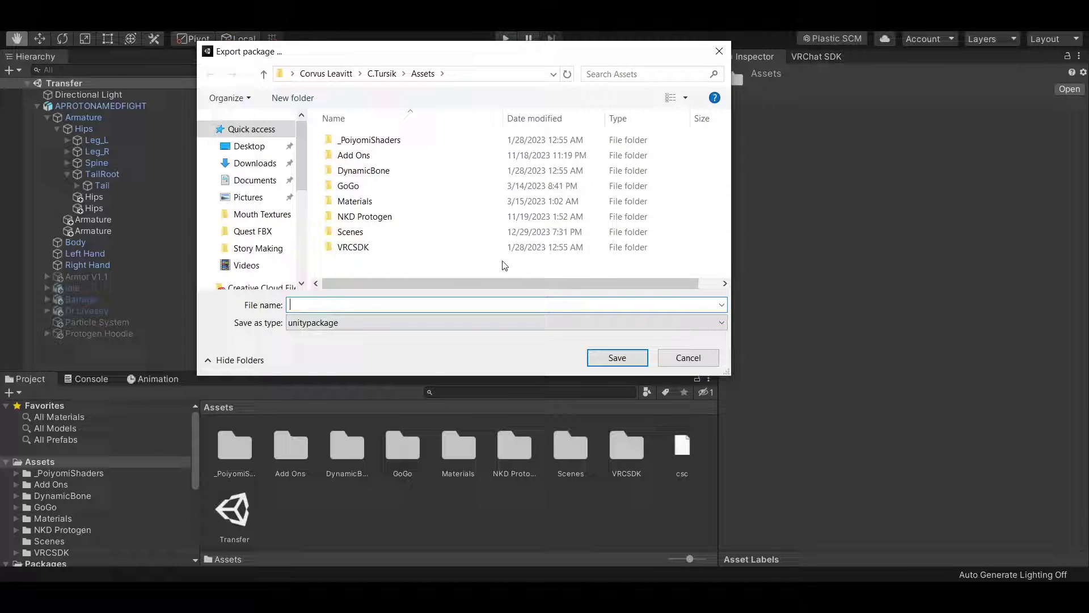
left_click(249, 145)
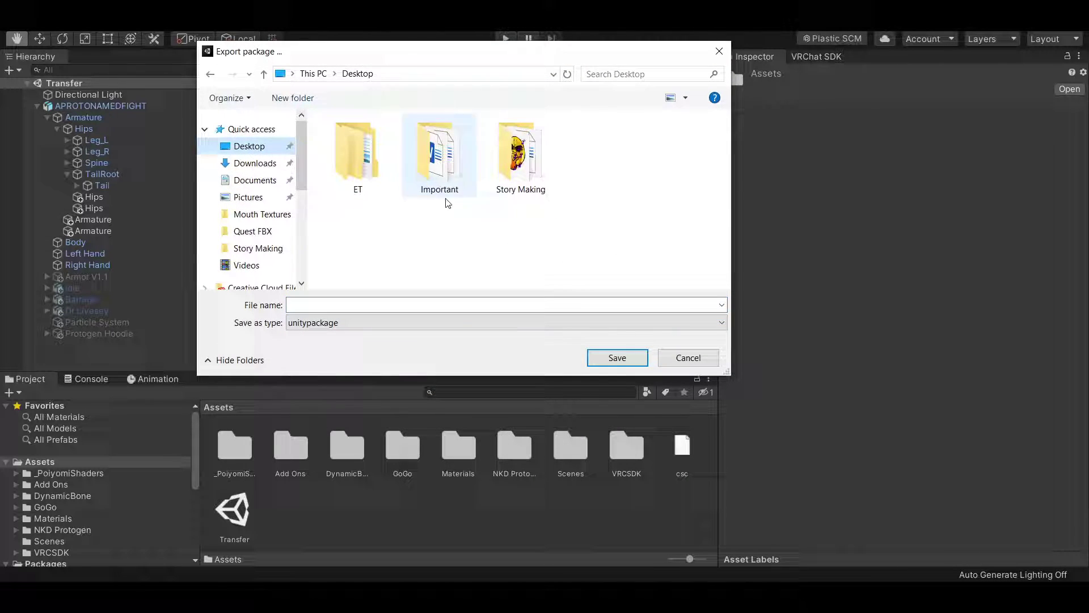
left_click(434, 308)
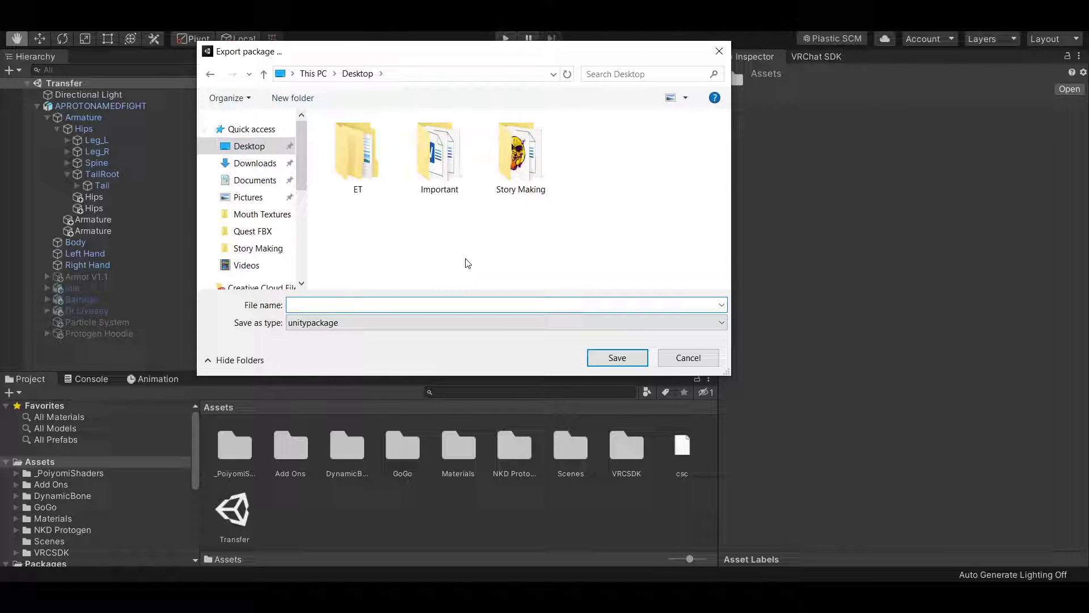
type("C")
type(".Turtle")
key("Return")
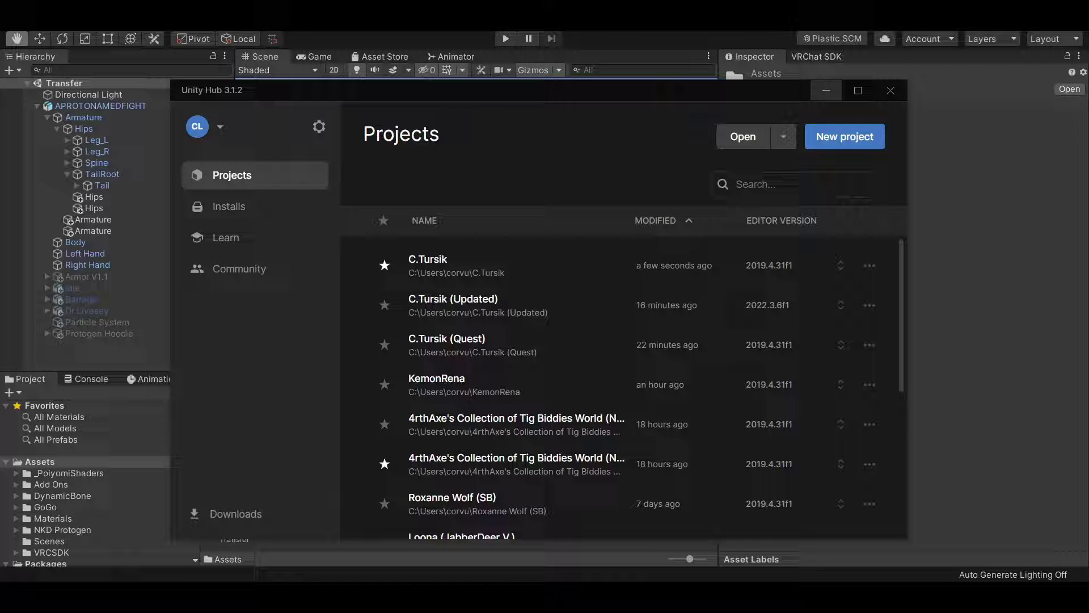
Create the 3D project 'My project Updated' on editor 2022.3.6f1, then minimize Unity Hub
left_click(846, 137)
left_click(781, 435)
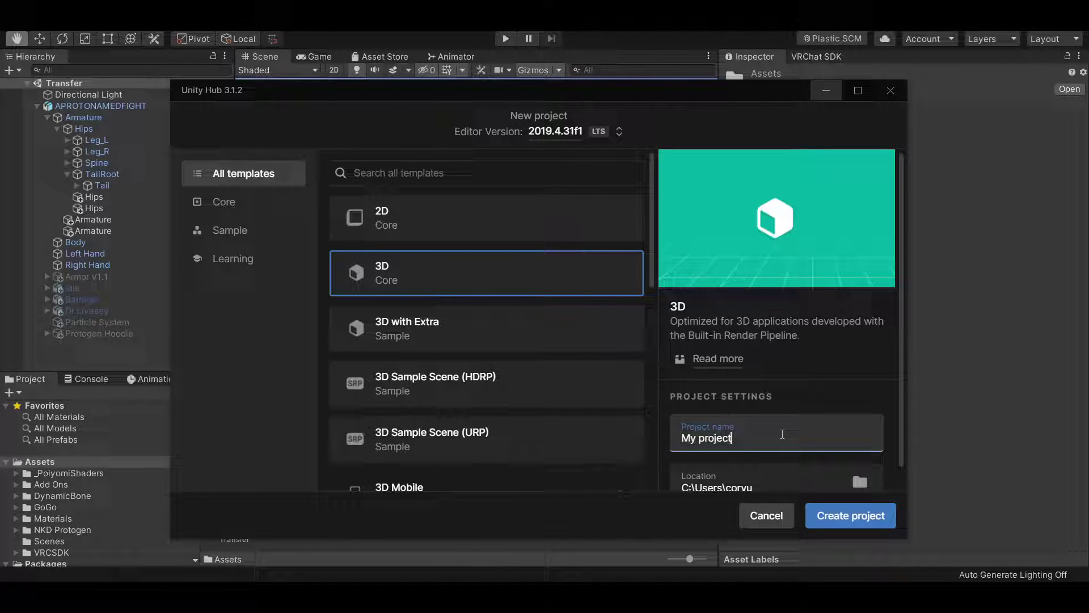
type(" Up")
type("dated")
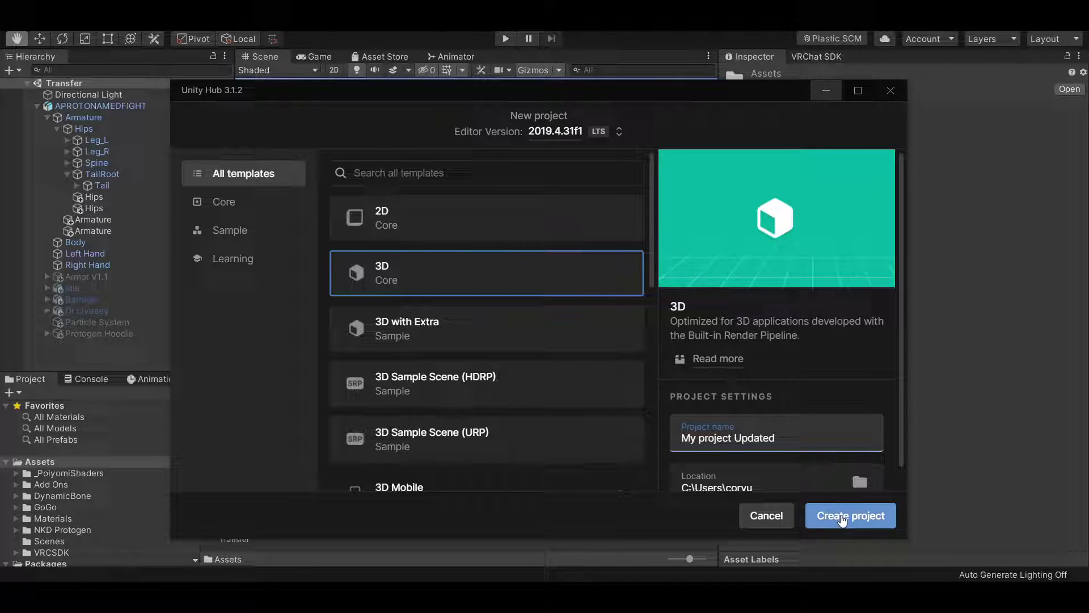
left_click(563, 137)
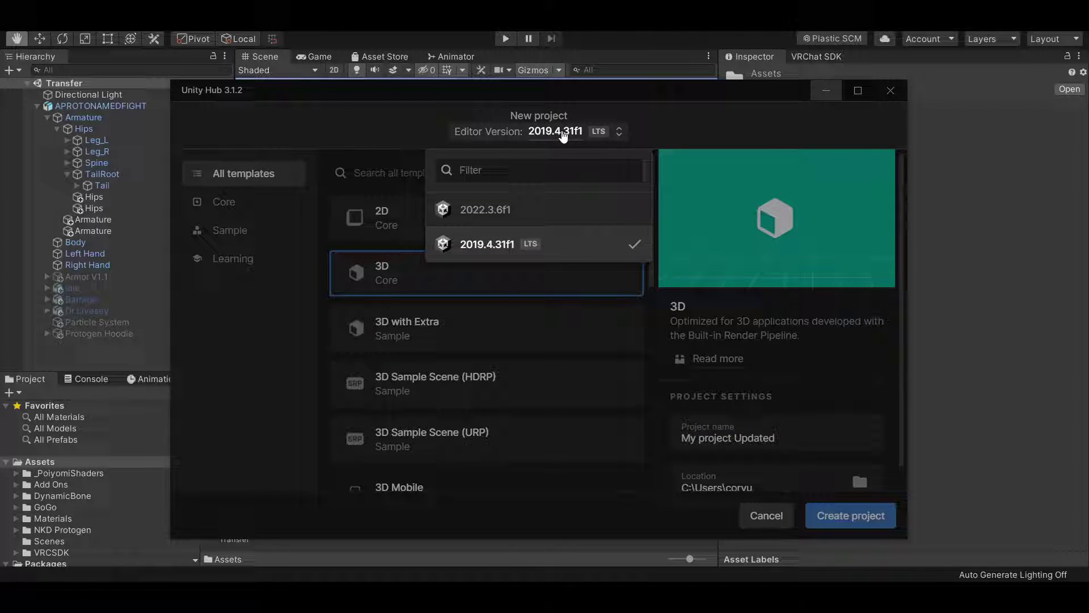
left_click(505, 217)
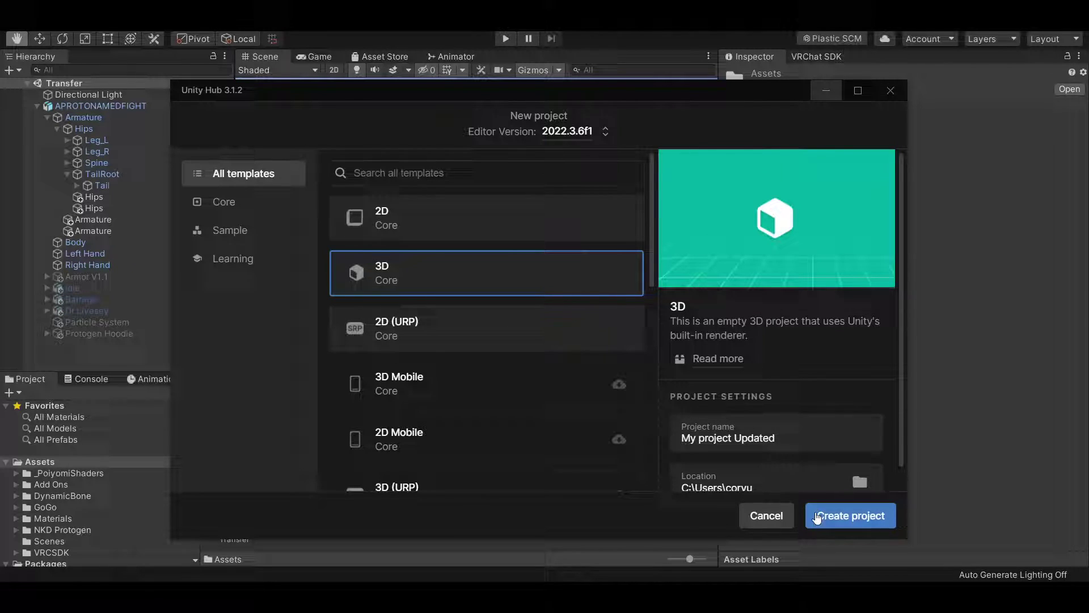
left_click(817, 517)
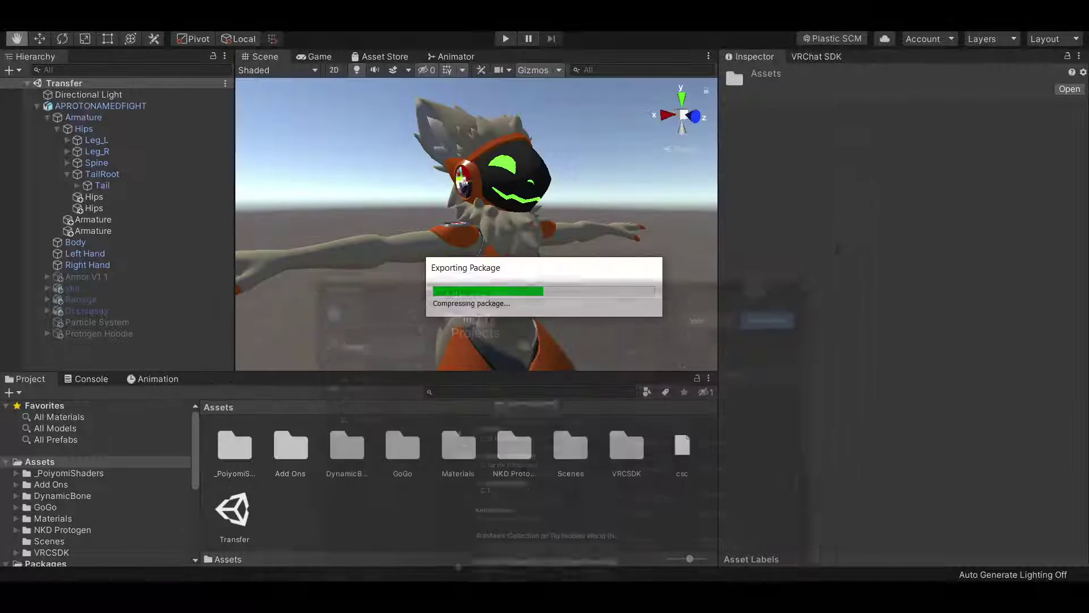
left_click(827, 91)
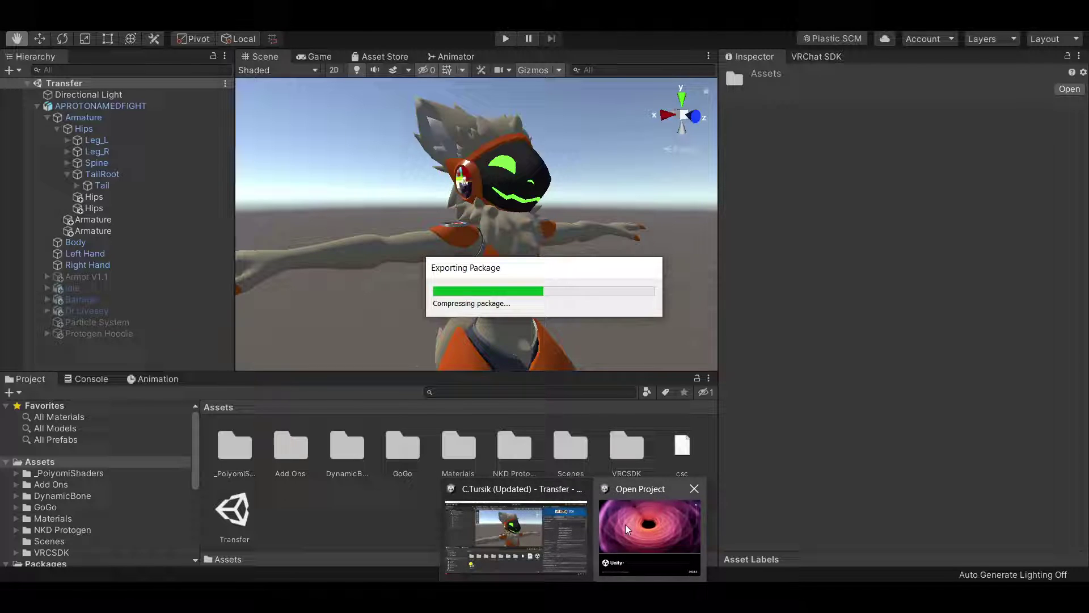
left_click(543, 524)
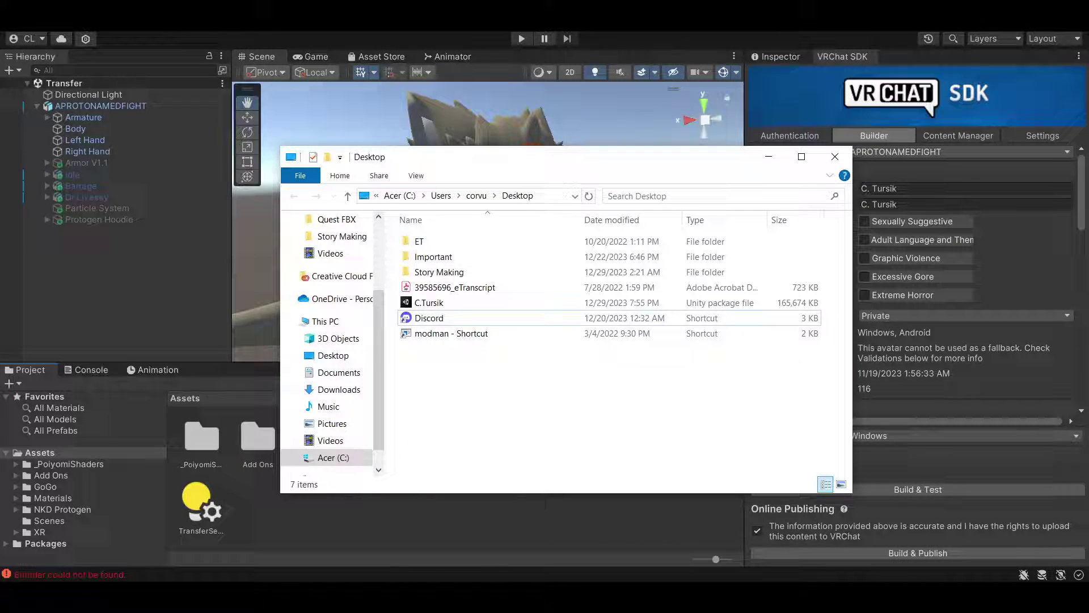
left_click(431, 302)
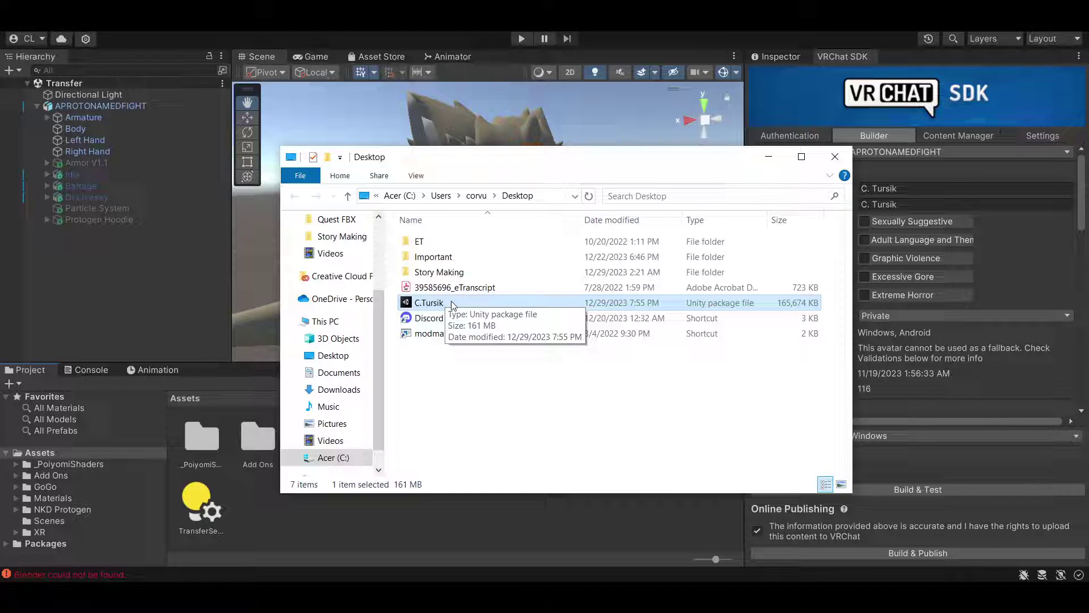
left_click(601, 414)
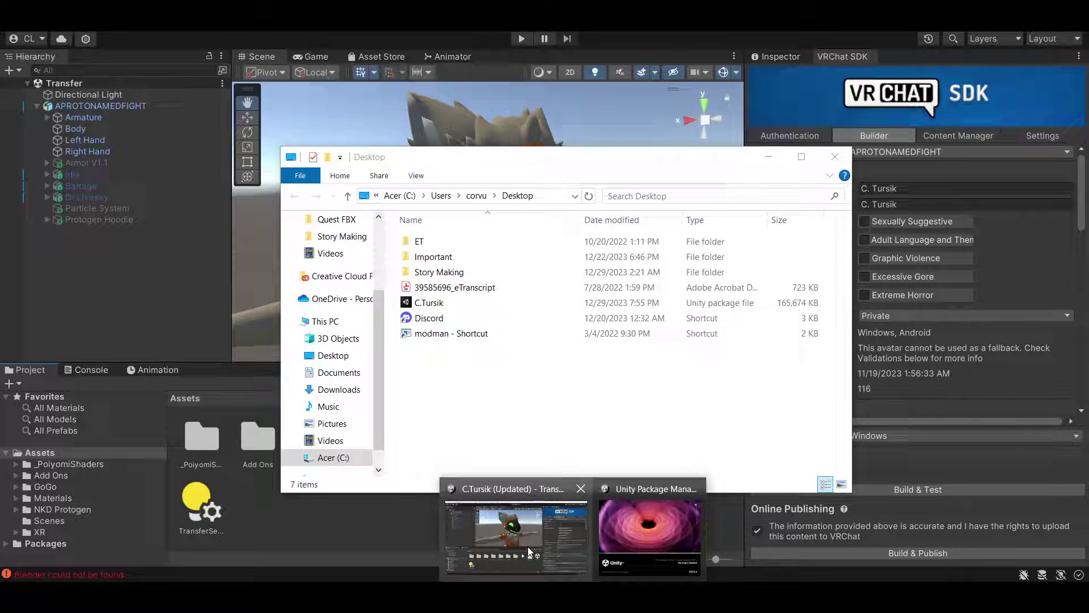
left_click(537, 527)
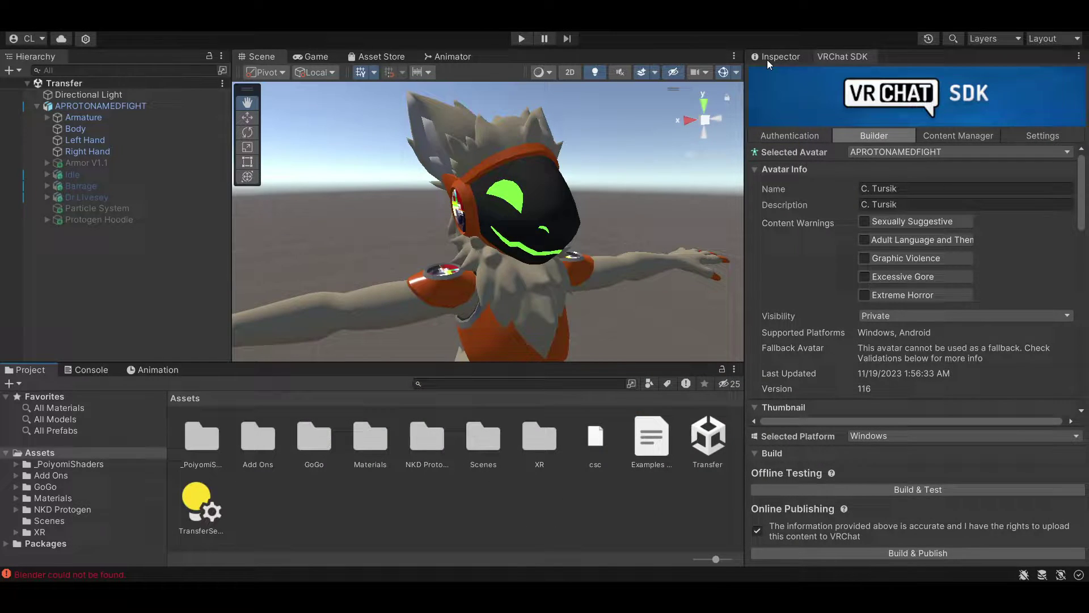
Create a scene named Sample in Assets, move it into Scenes, and open it
left_click(767, 60)
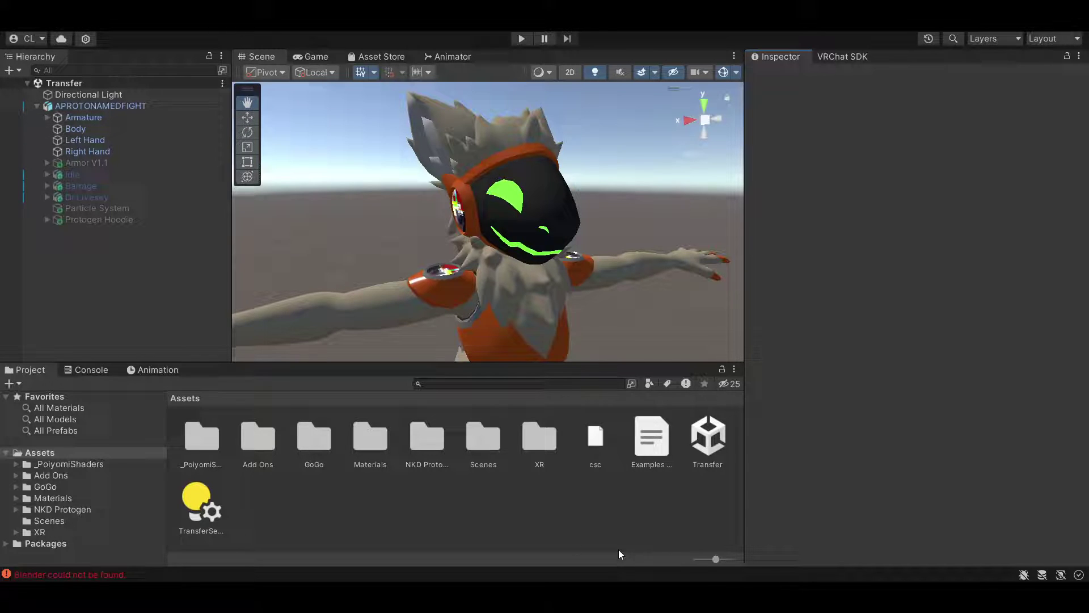
right_click(401, 499)
mouse_move(433, 122)
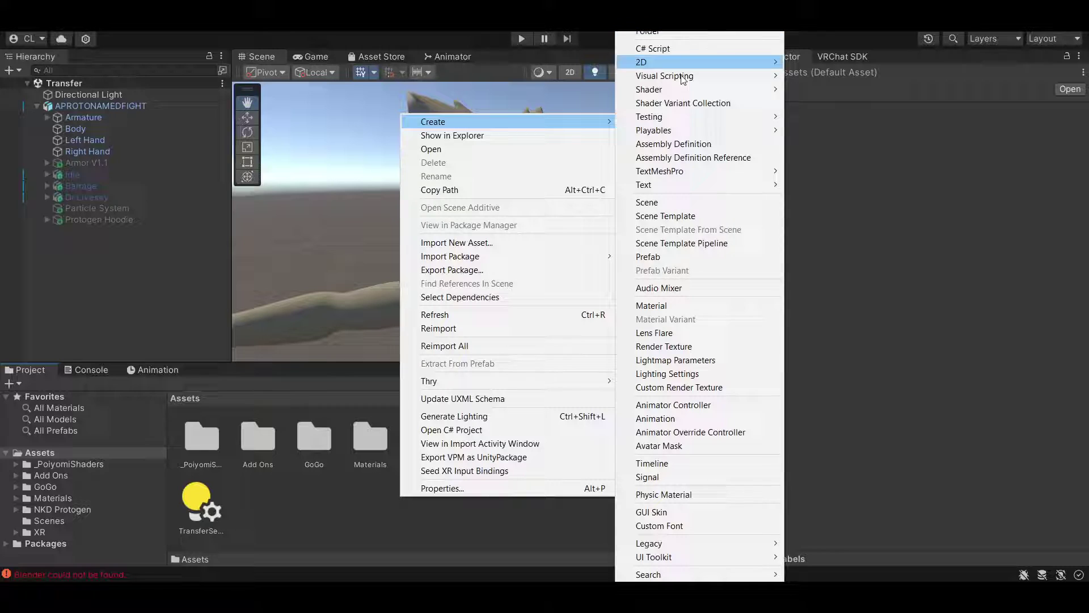
left_click(676, 202)
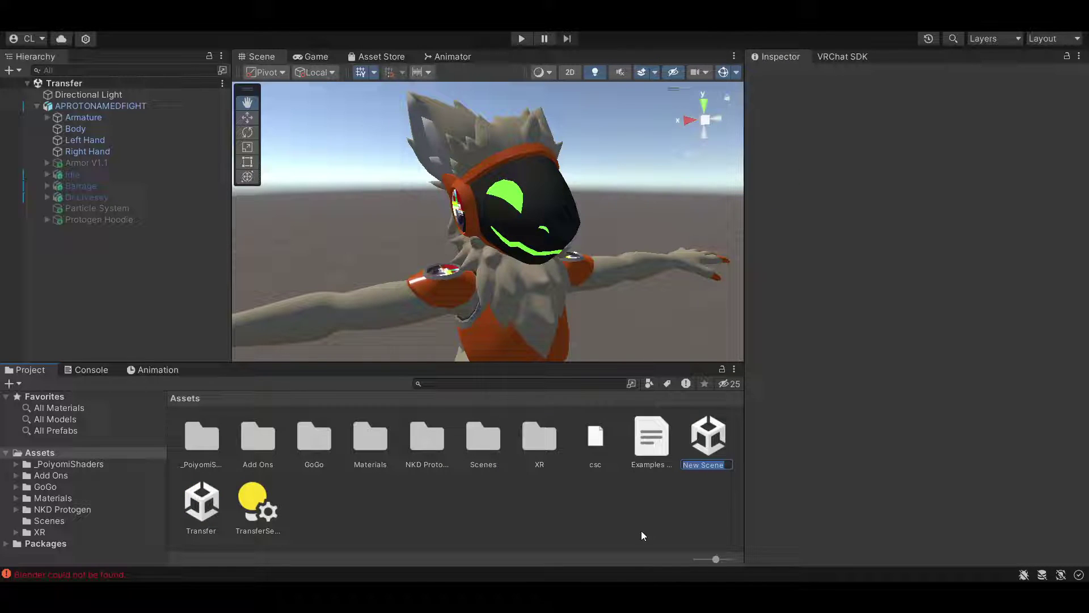
type("S")
type("ample")
key("Return")
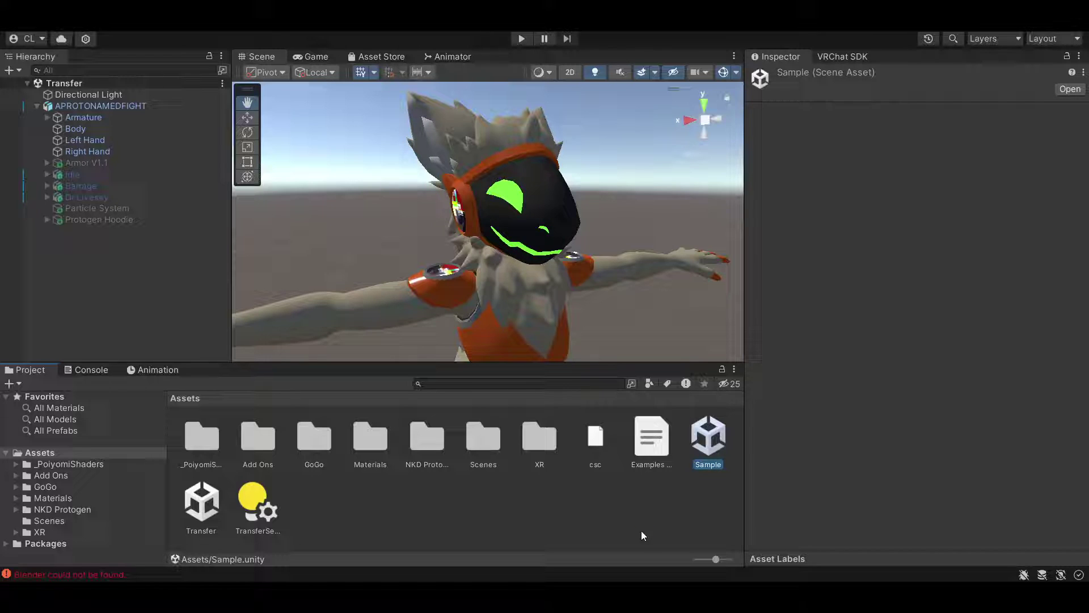
left_click_drag(488, 445, 488, 445)
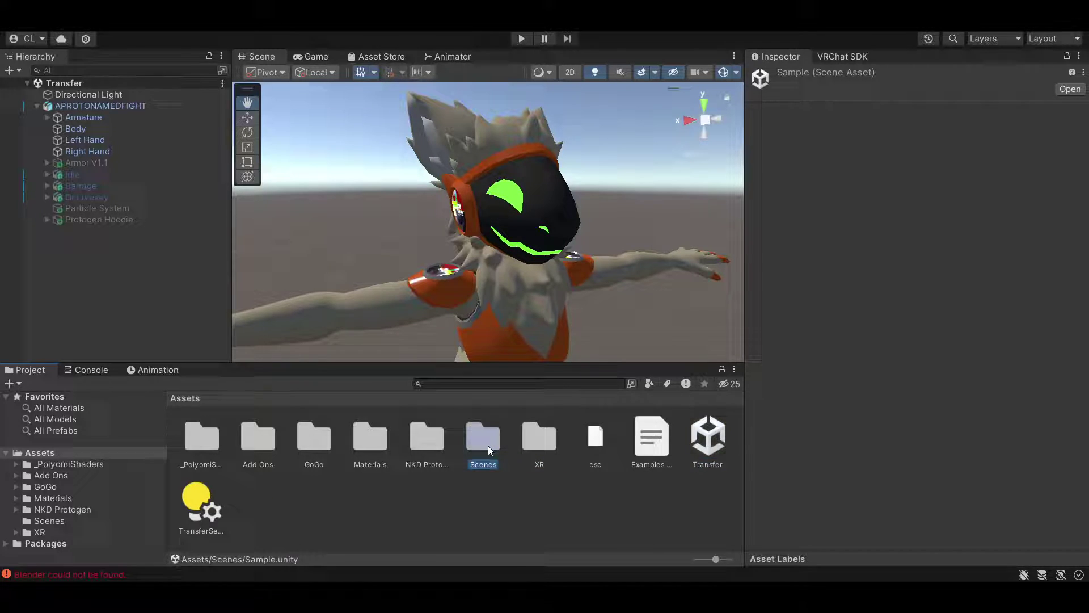
double_click(488, 446)
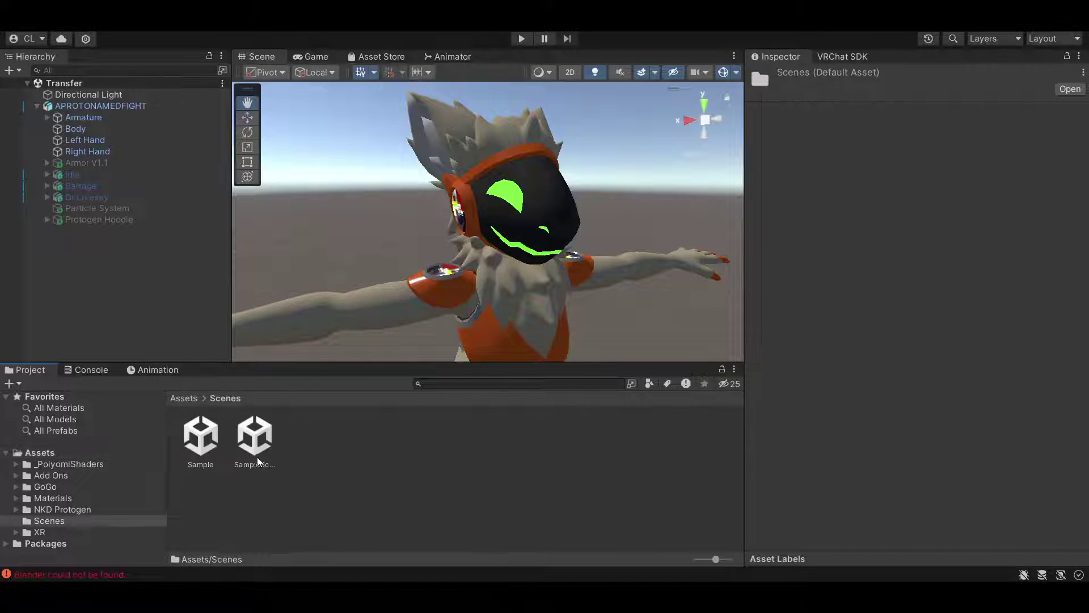
double_click(197, 436)
Show the Assets root in the Project window, orbit the Scene view, and select the Hand tool
left_click(351, 503)
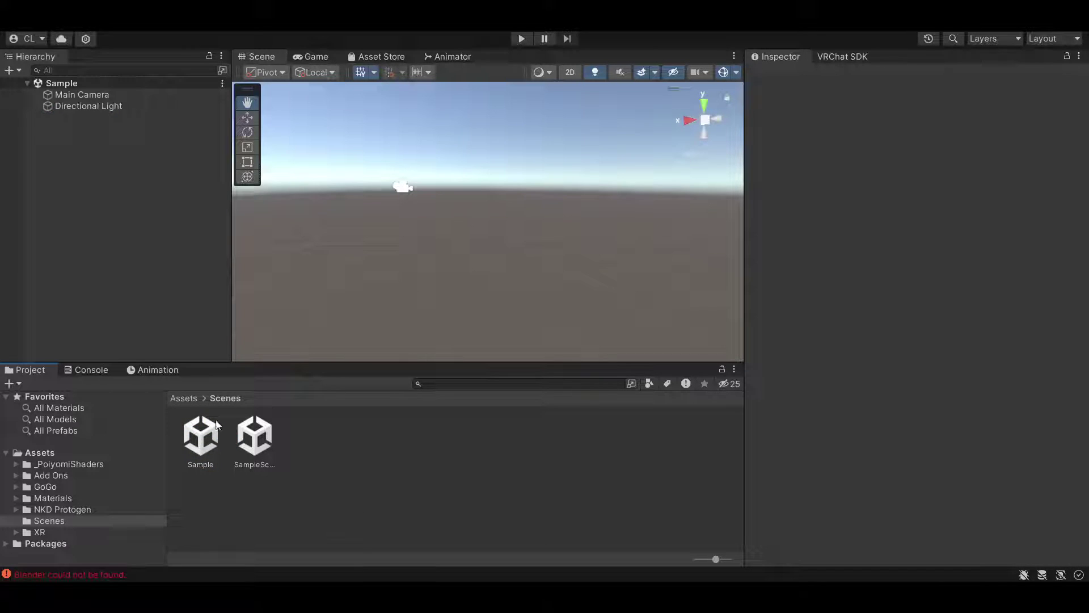
left_click(184, 400)
mouse_move(632, 241)
right_mouse_down()
mouse_move(555, 242)
mouse_move(627, 257)
mouse_move(611, 250)
mouse_move(618, 259)
right_mouse_up()
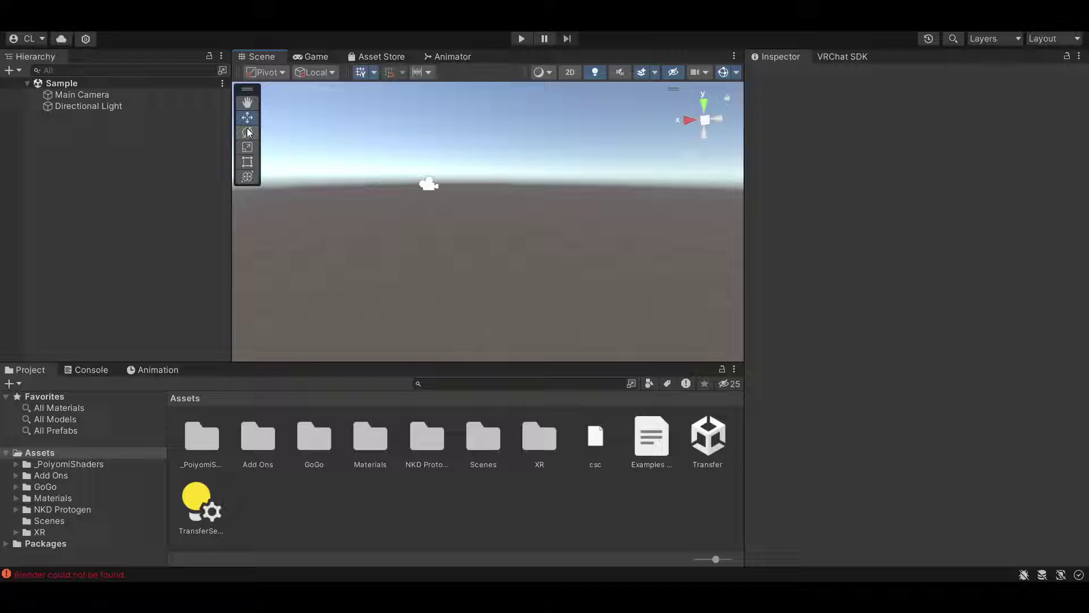
left_click(247, 102)
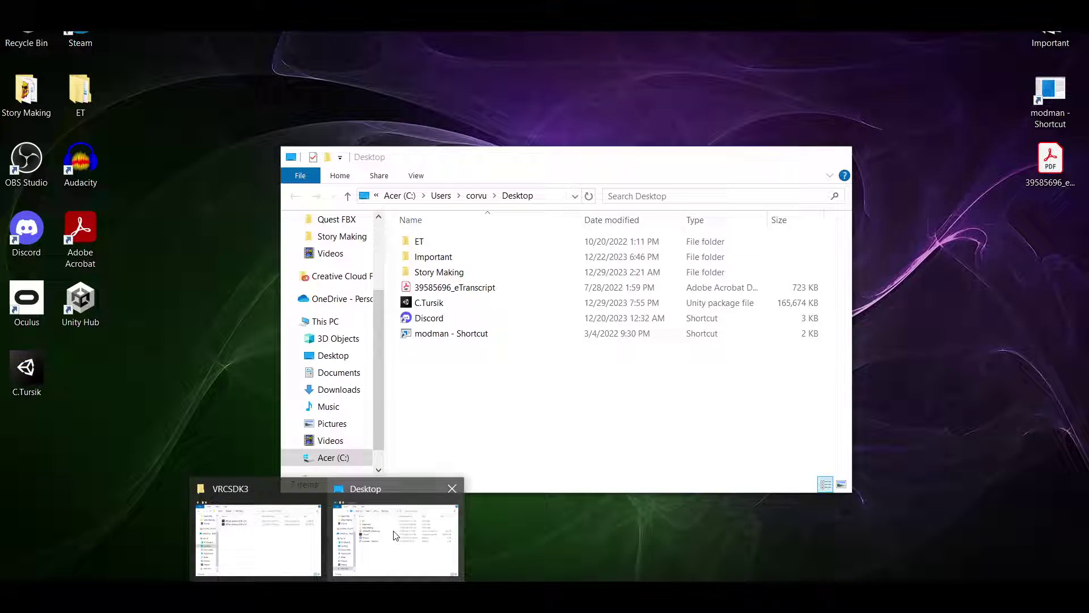
Find VRChat-Avatars-SDK-3.5.0 in the VRCSDK3 folder, then close the Explorer windows
left_click(398, 532)
left_click(257, 532)
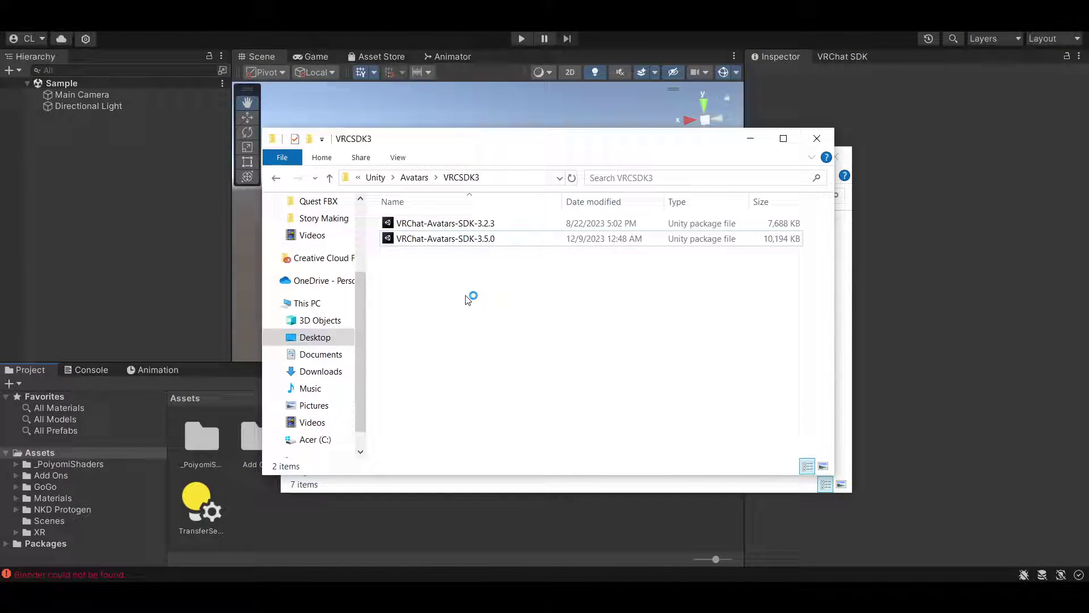
left_click(506, 234)
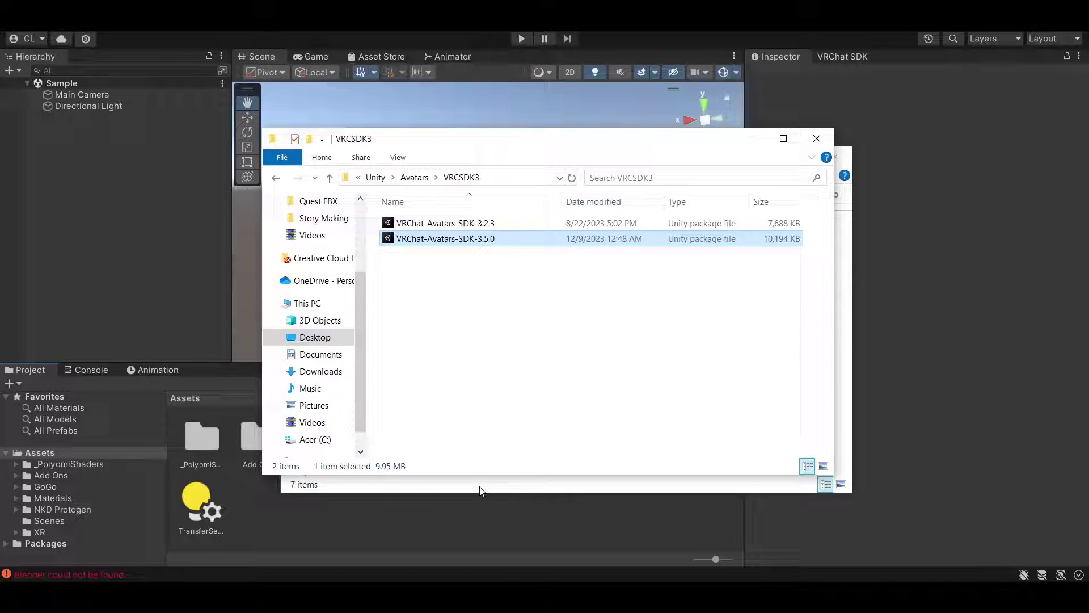
left_click(433, 540)
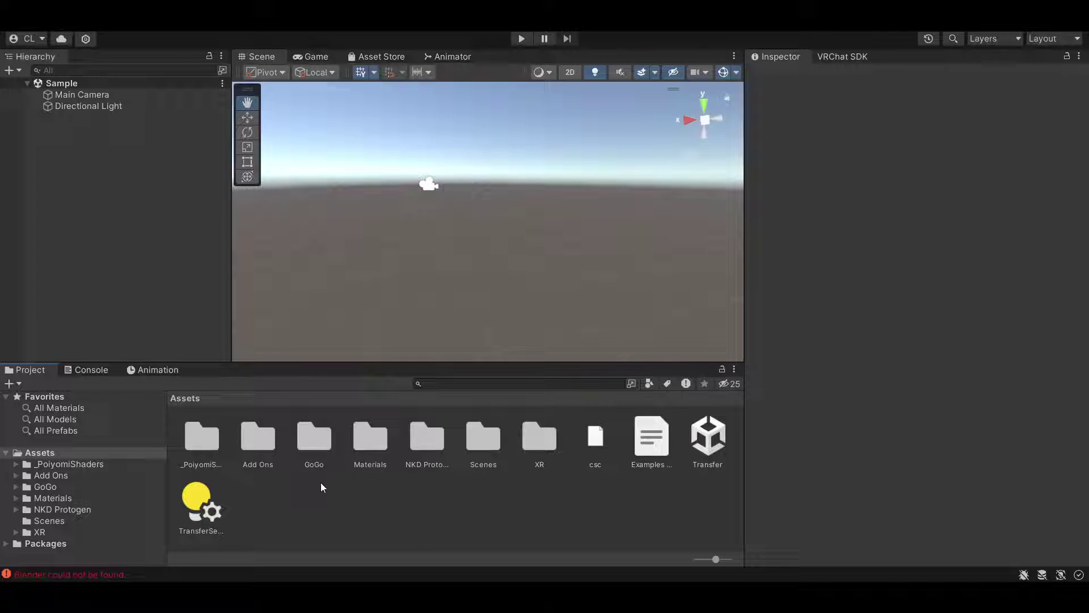
Browse VRChat SDK - Avatars to Samples > AV3 Demo Assets > Animation > Controllers, then return to Packages
left_click(5, 546)
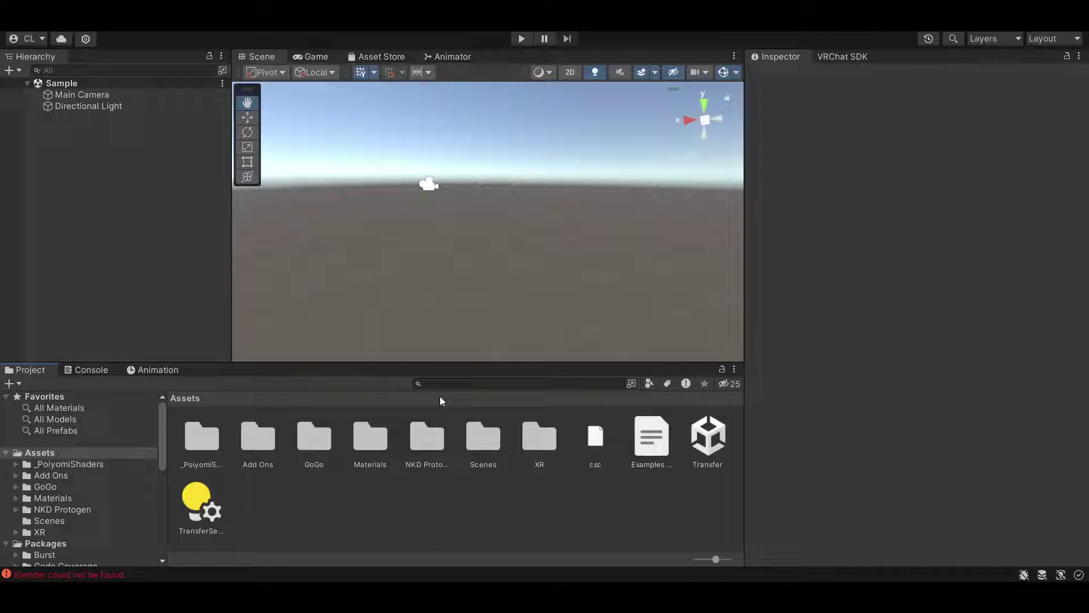
scroll(101, 444, "down", 3)
scroll(105, 451, "down", 3)
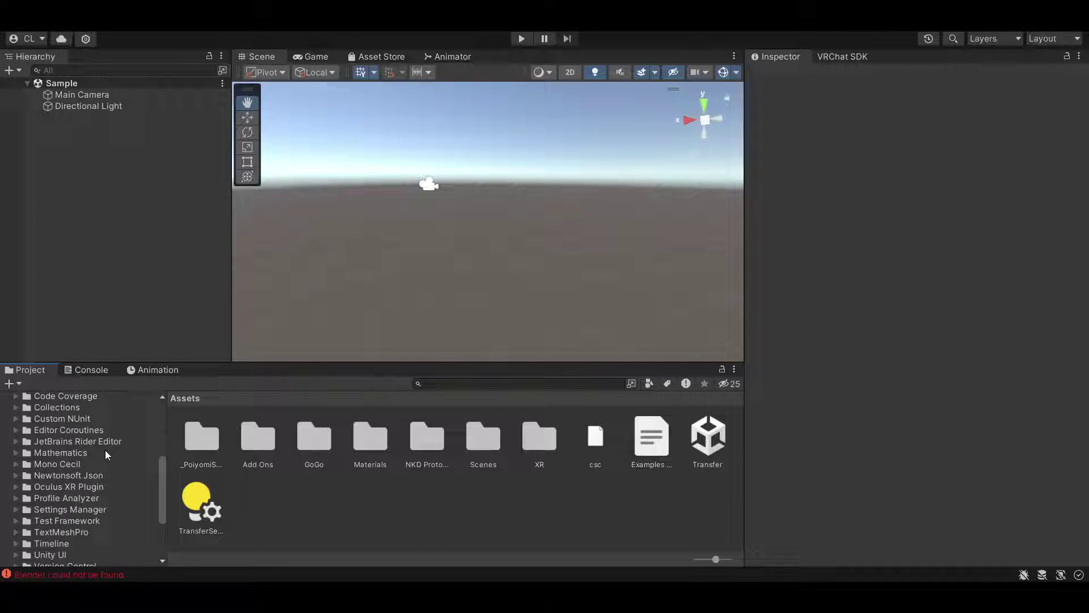
scroll(101, 450, "down", 3)
scroll(90, 460, "up", 5)
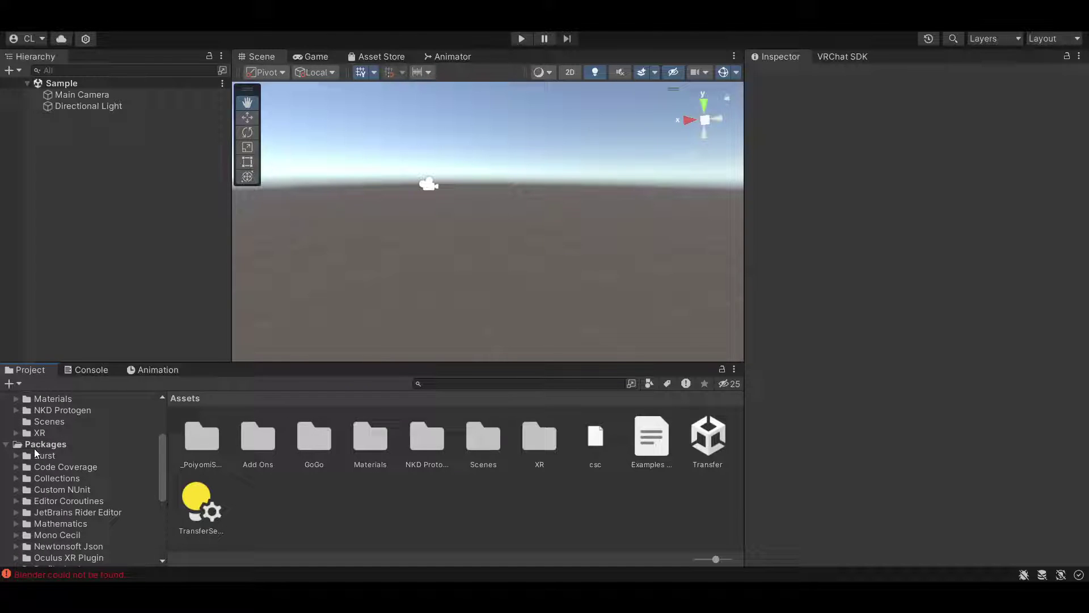
scroll(88, 484, "down", 5)
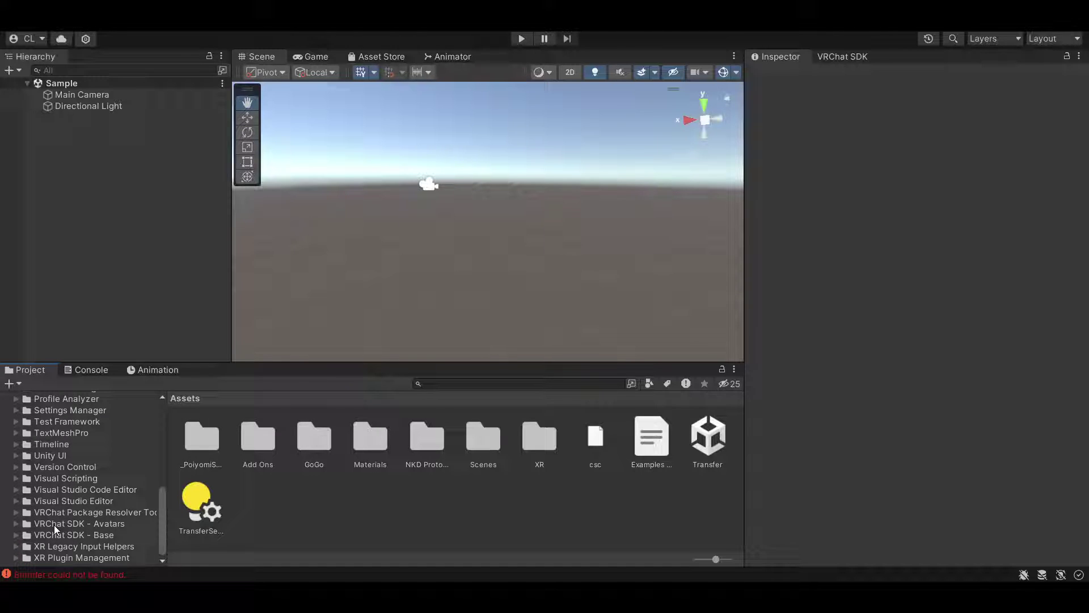
left_click(105, 522)
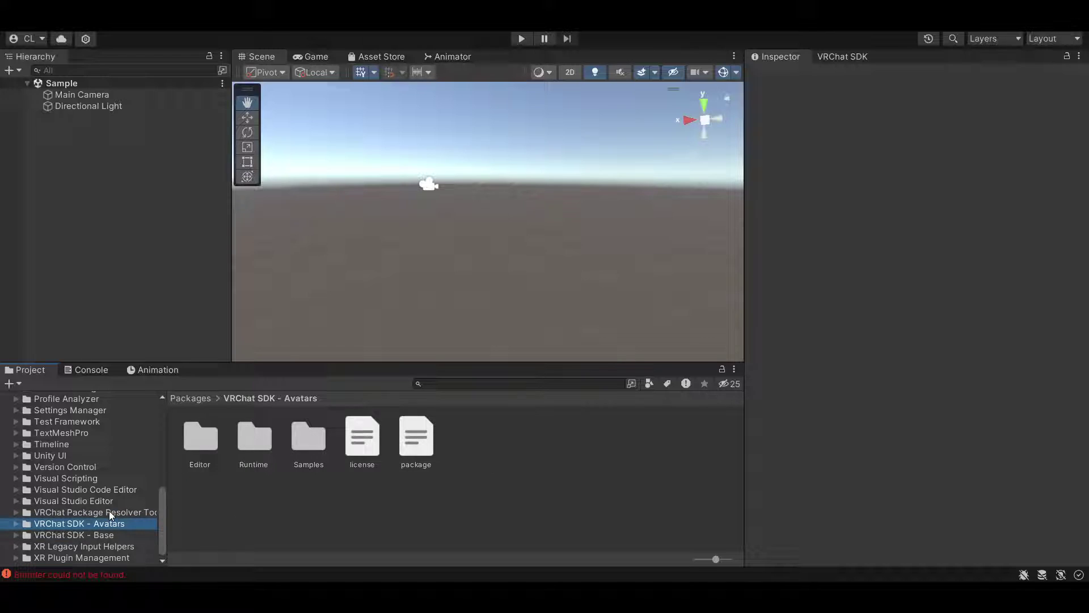
double_click(299, 432)
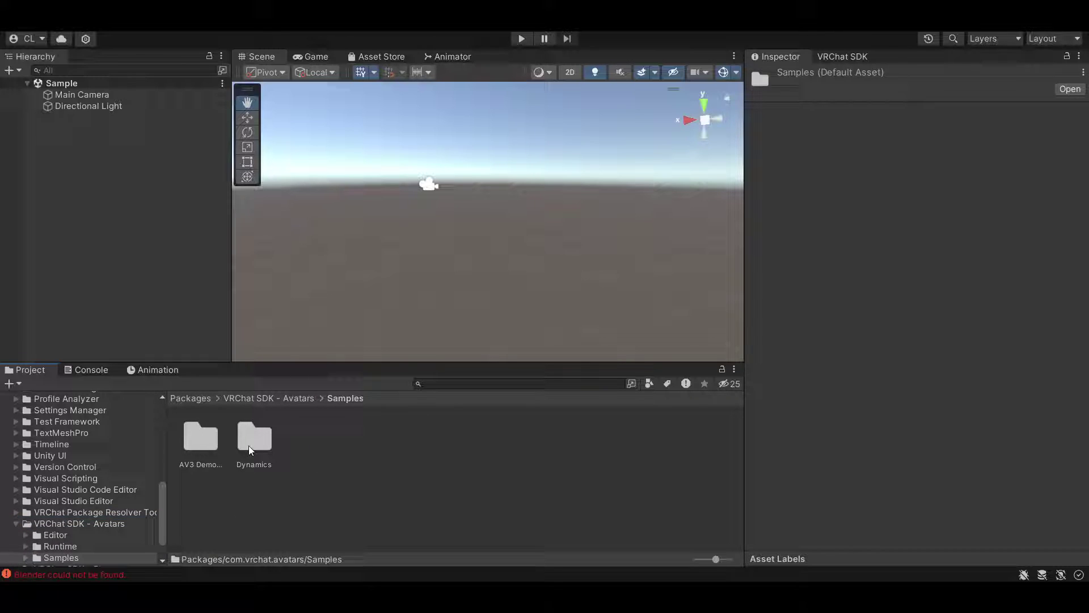
double_click(199, 439)
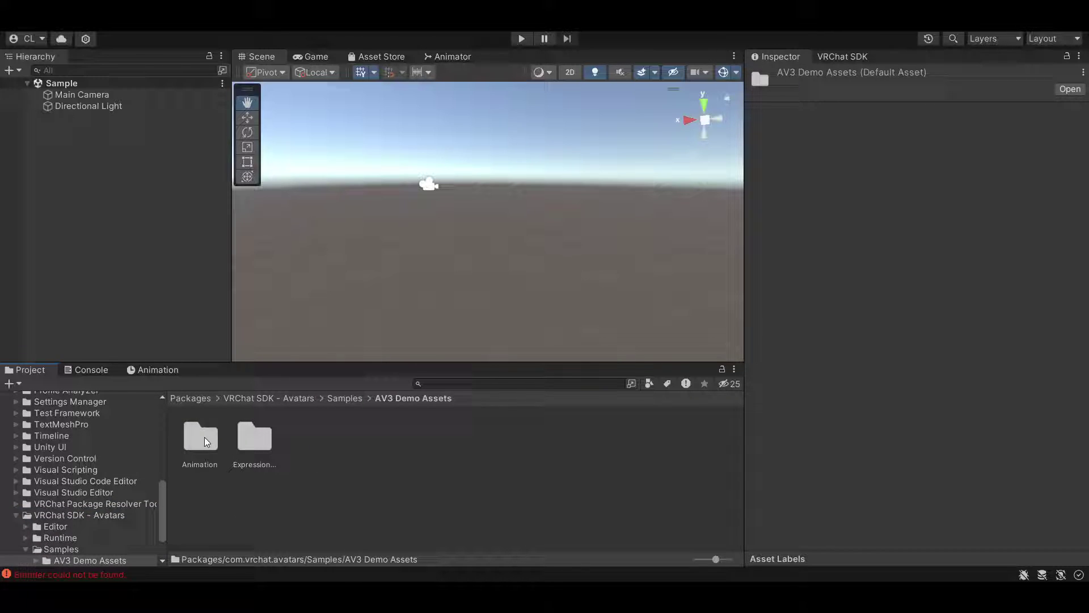
double_click(205, 436)
double_click(256, 436)
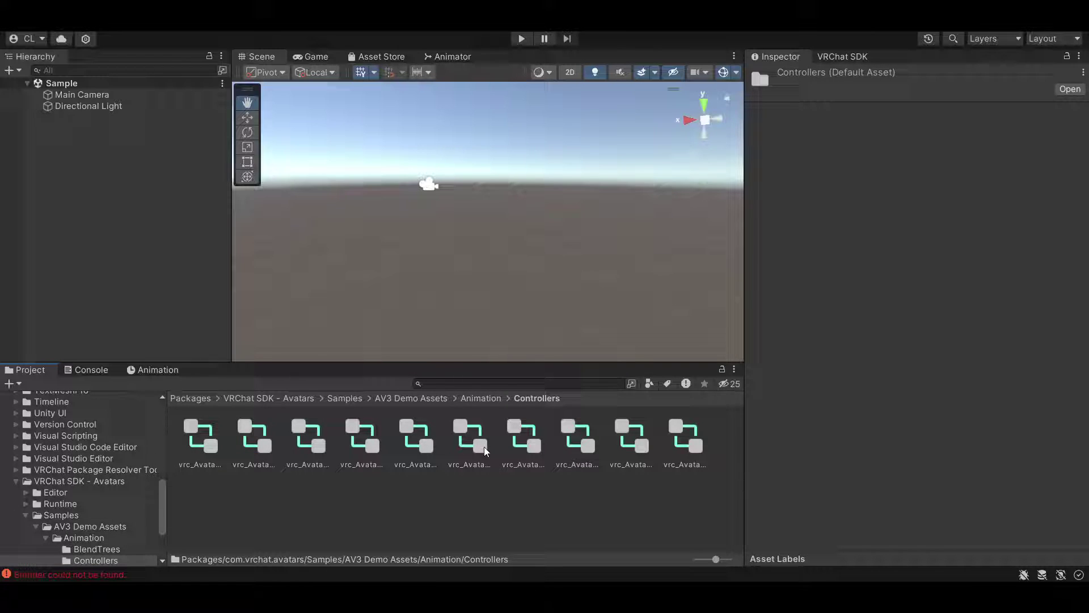
left_click(194, 398)
scroll(59, 417, "up", 2)
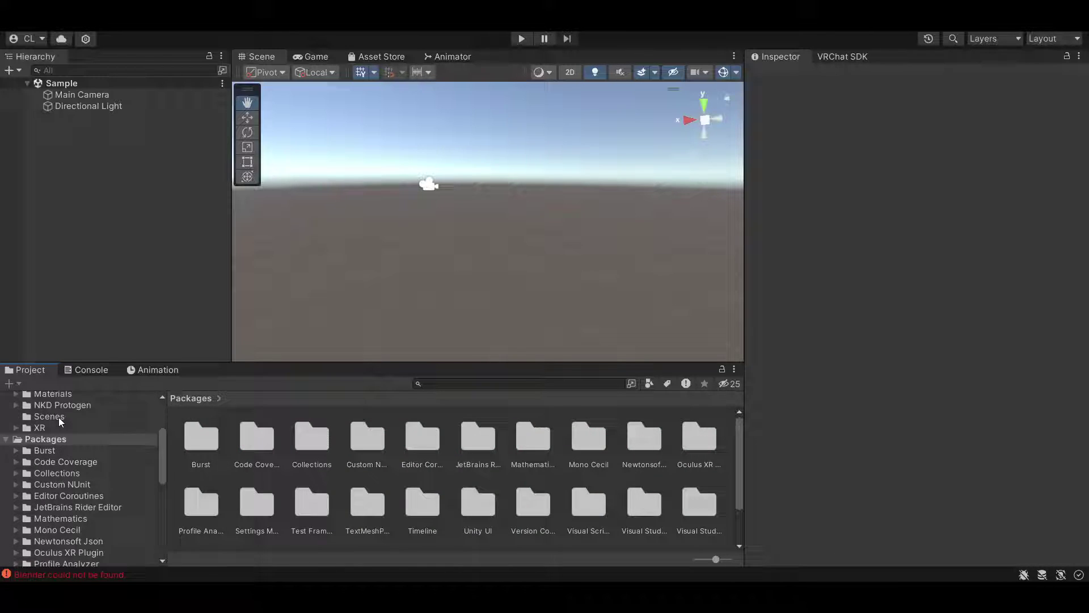
scroll(58, 418, "down", 3)
scroll(40, 492, "down", 2)
scroll(17, 473, "up", 5)
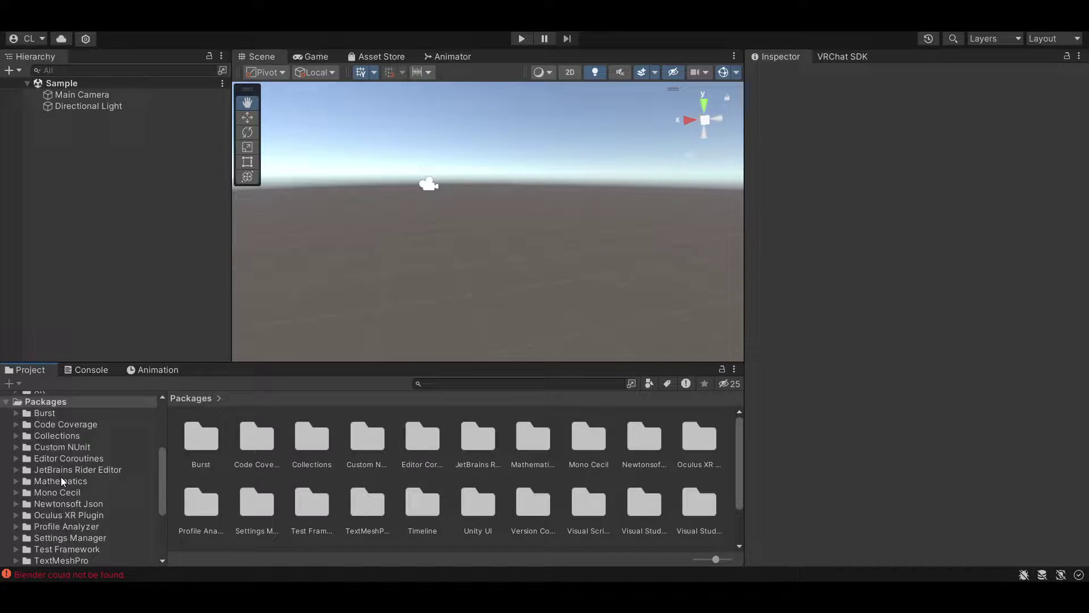
scroll(61, 477, "up", 5)
Open the Transfer scene from Assets and orbit around the protogen avatar
left_click(66, 455)
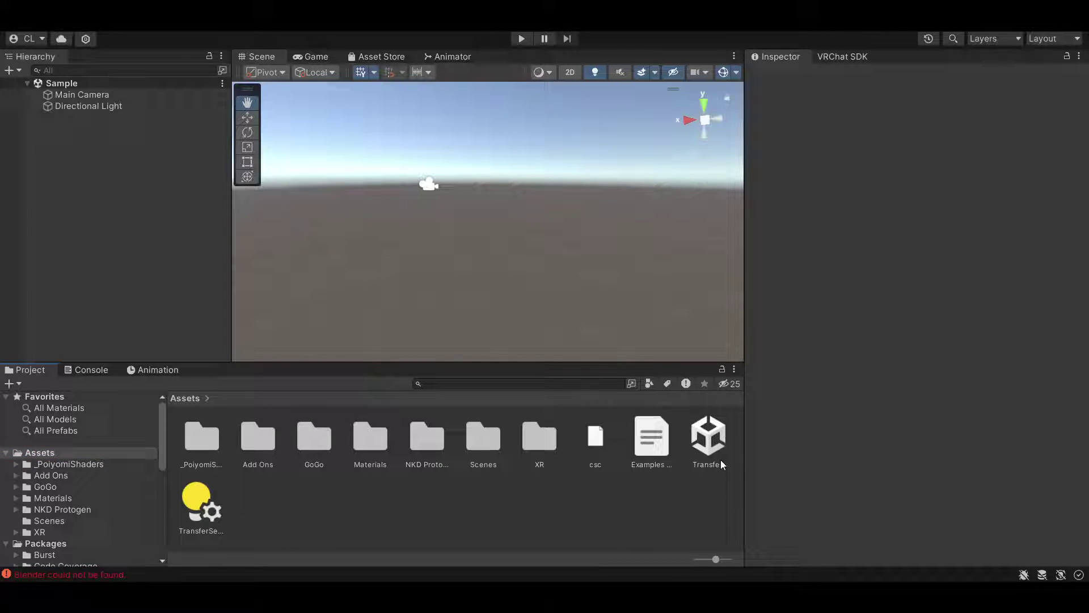
double_click(699, 437)
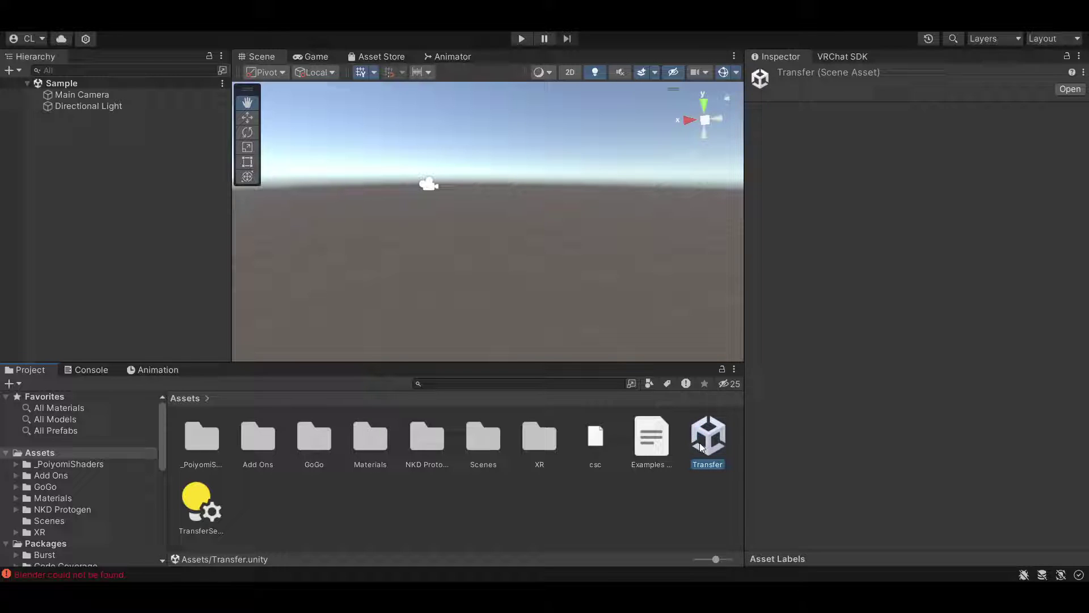
mouse_move(474, 175)
left_mouse_down("alt")
mouse_move(481, 289)
mouse_move(580, 305)
left_mouse_up("alt")
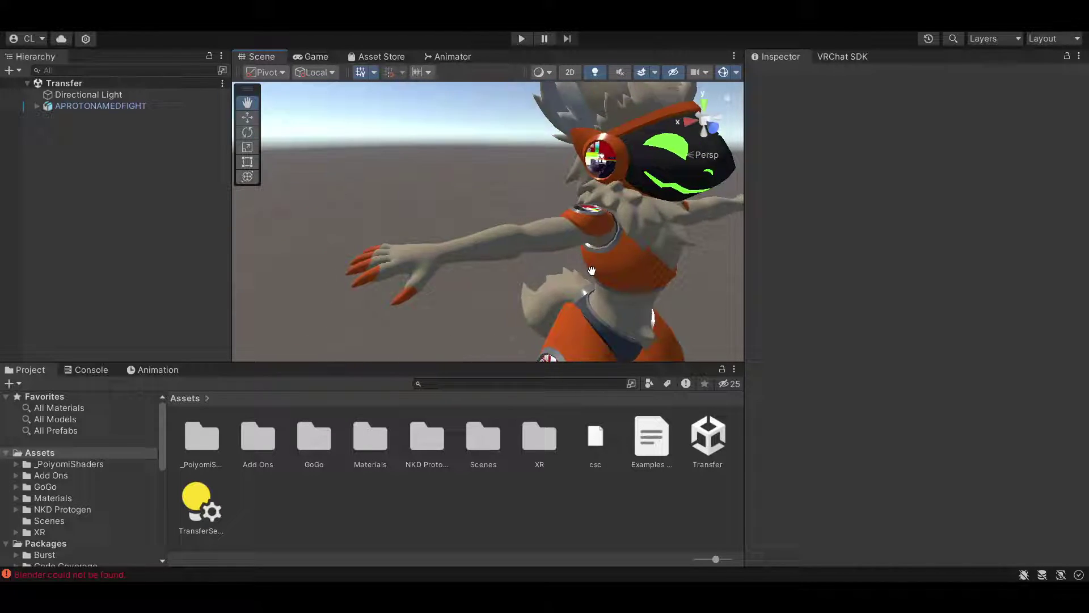
left_click_drag(581, 304, 618, 287, "alt")
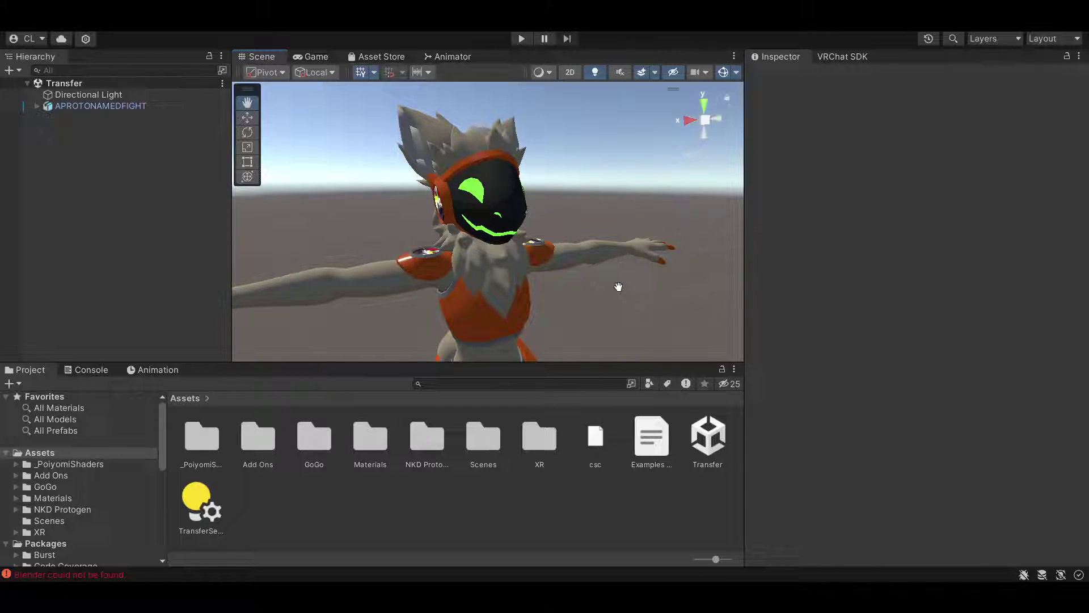
Expand and select APROTONAMEDFIGHT in the Hierarchy, moving the view close to its torso
left_click(36, 106)
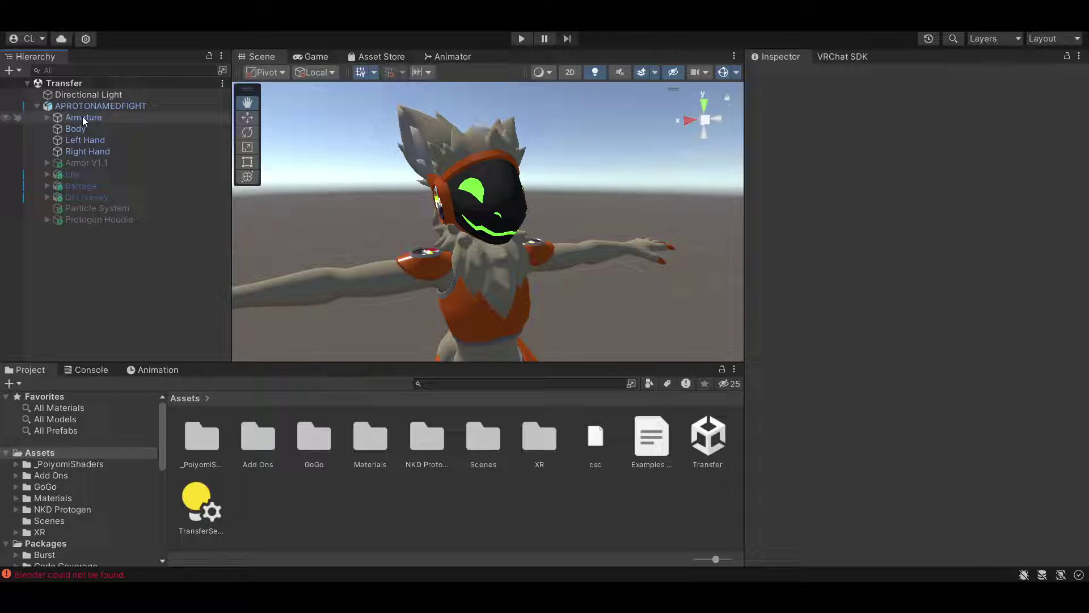
left_click(117, 104)
left_click_drag(511, 213, 611, 251)
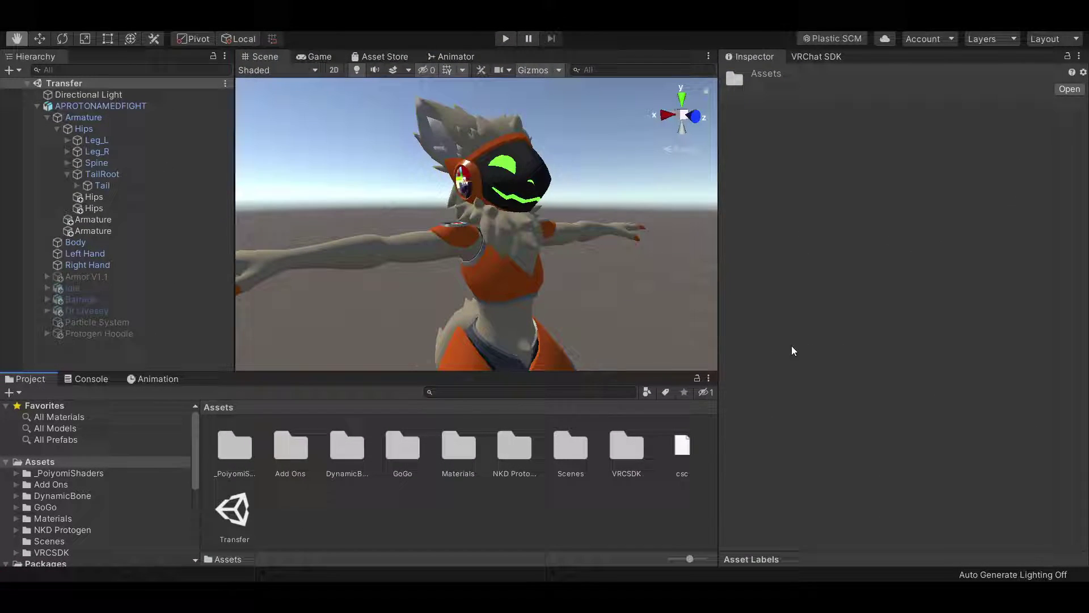
Select the Tail bone under TailRoot to show its VRC Phys Bone, viewing the hips and head
left_click_drag(109, 173, 114, 184)
left_click(114, 183)
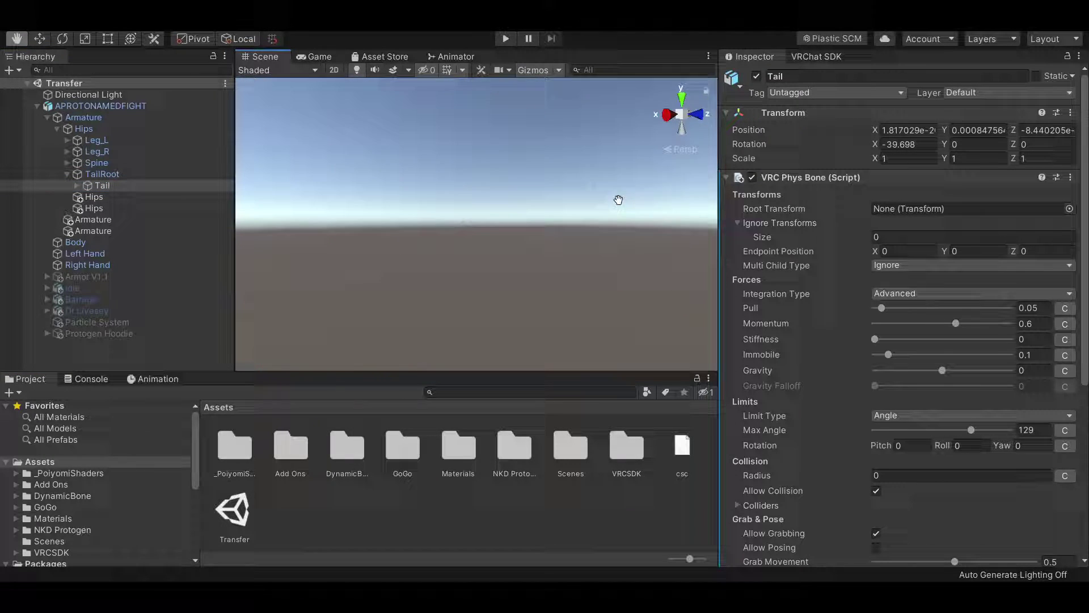
left_click_drag(618, 199, 563, 239)
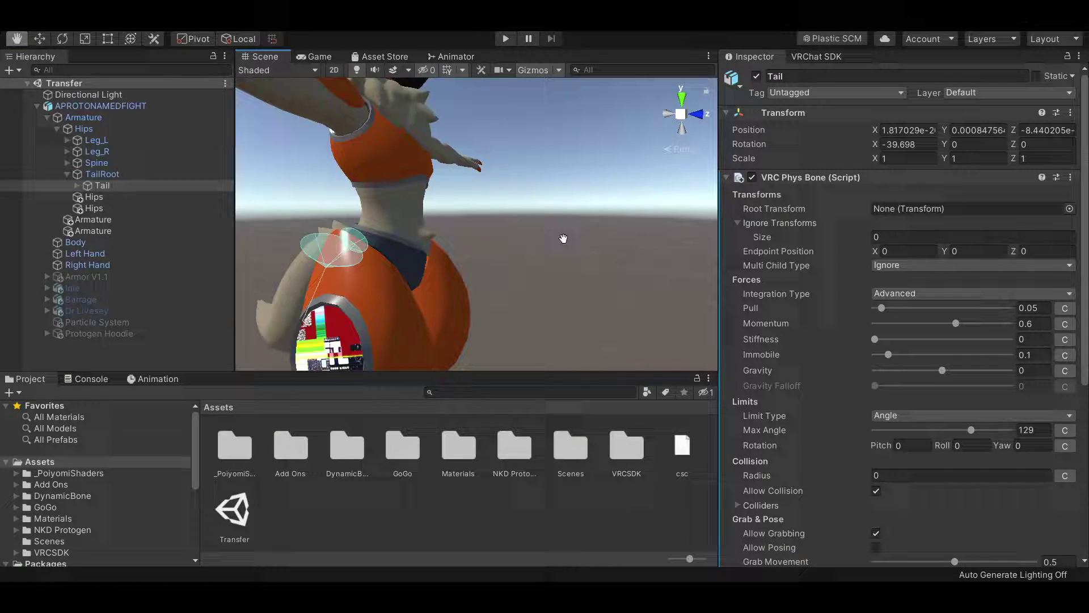
mouse_move(658, 316)
left_mouse_down("alt")
mouse_move(640, 255)
mouse_move(611, 248)
left_mouse_up("alt")
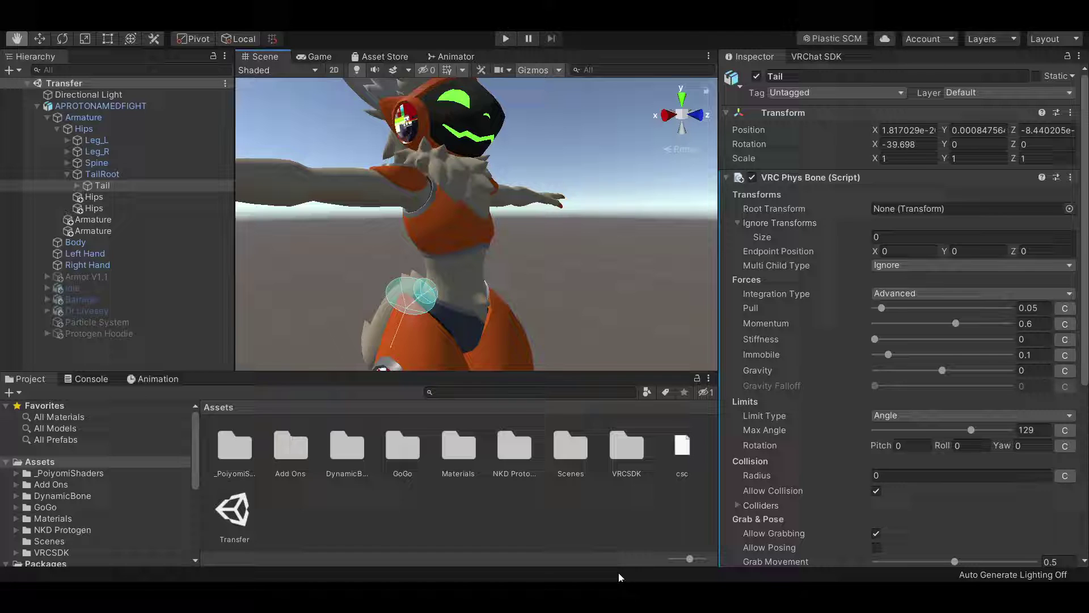
Switch between the open Unity project windows, deselect the avatar and orbit around it
left_click(487, 547)
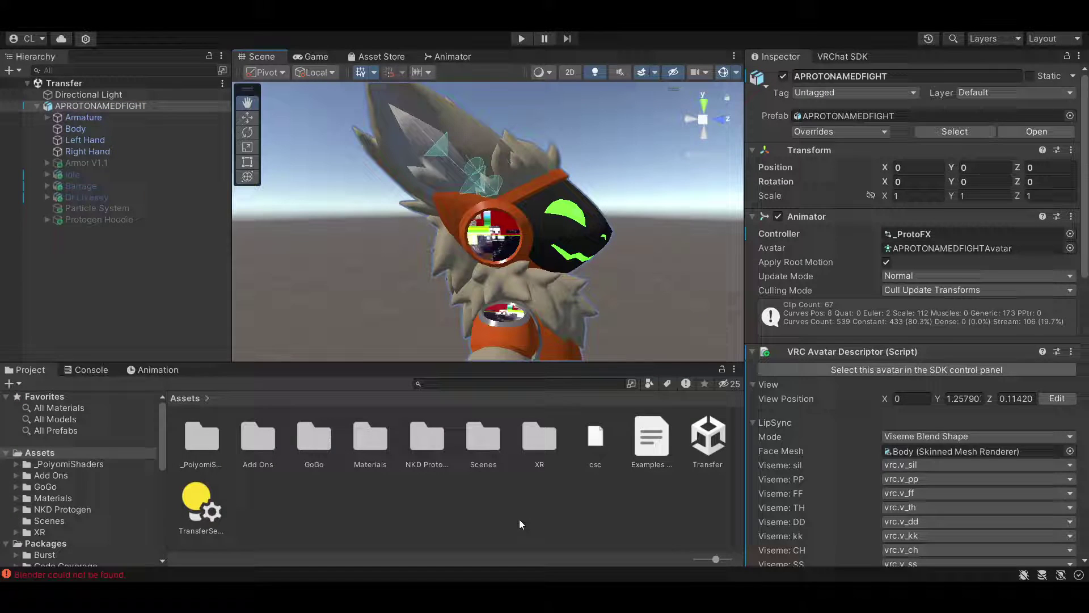
left_click(660, 553)
left_click(482, 524)
mouse_move(490, 308)
left_mouse_down("alt")
mouse_move(573, 283)
mouse_move(650, 363)
left_mouse_up("alt")
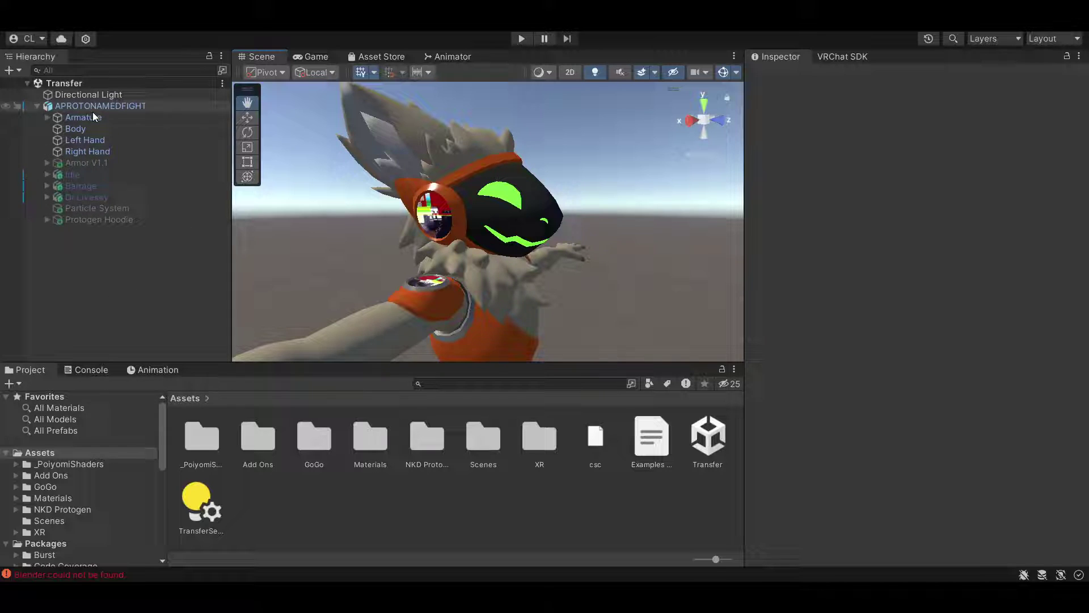
Expand Armature > Hips > TailRoot, select Tail and inspect its VRC Phys Bone component options
left_click(47, 117)
left_click(57, 129)
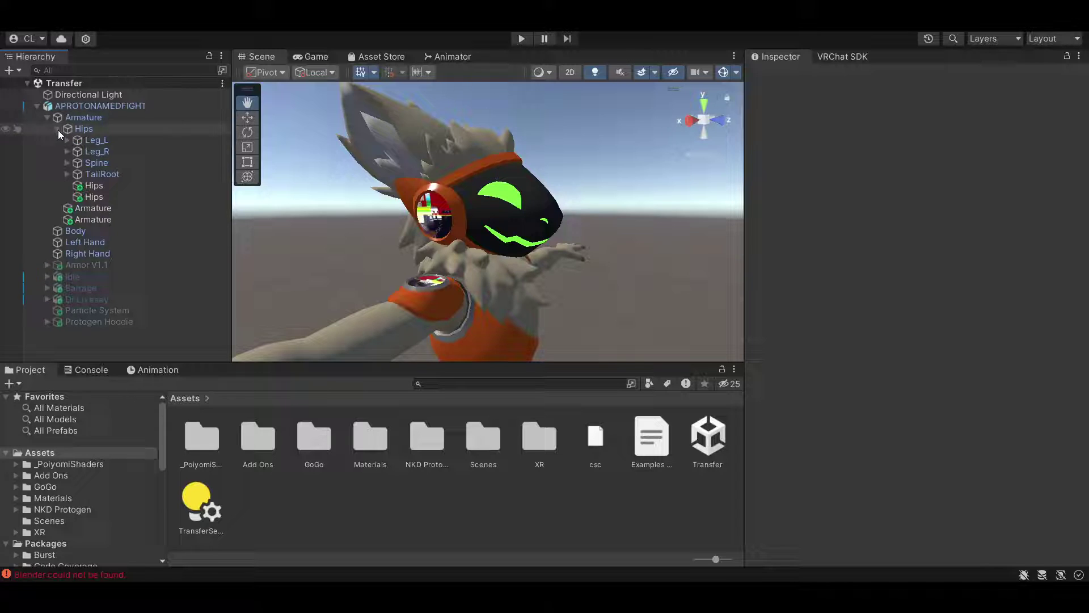
left_click(101, 174)
left_click(67, 174)
left_click(101, 185)
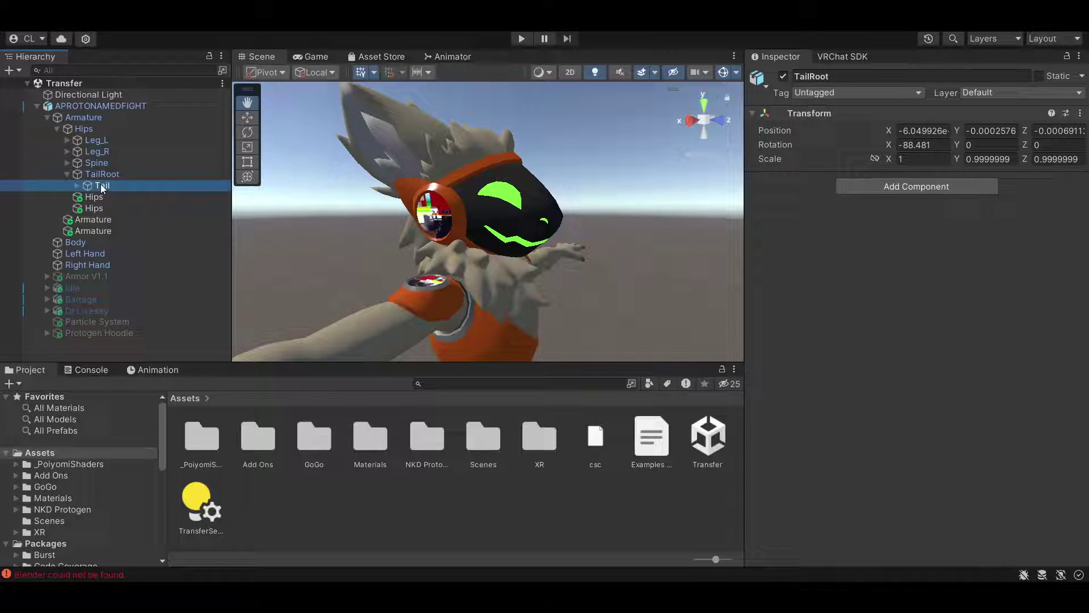
right_click(844, 179)
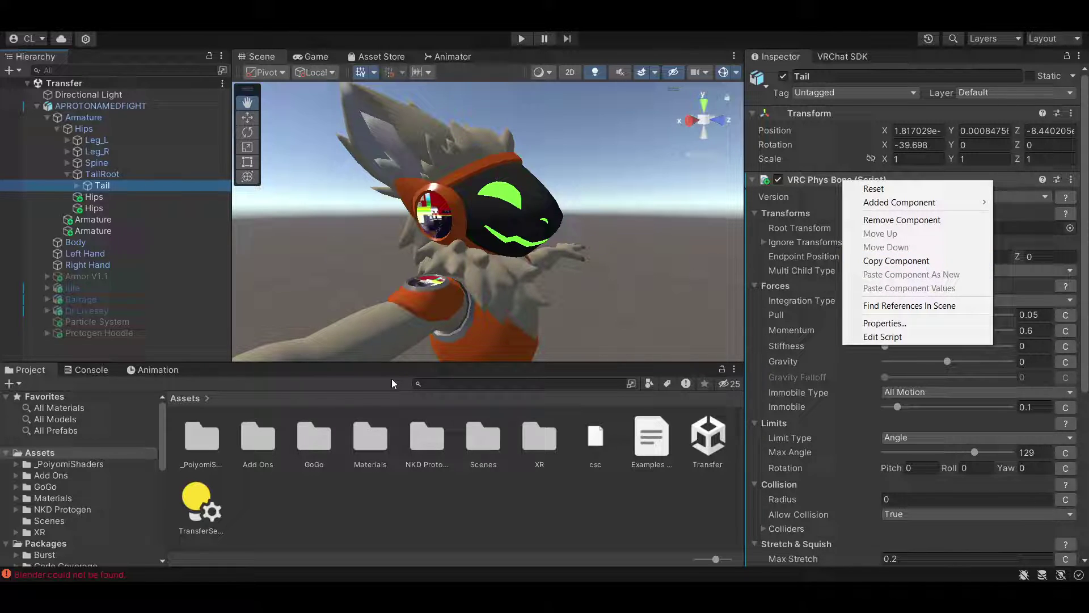
left_click(434, 523)
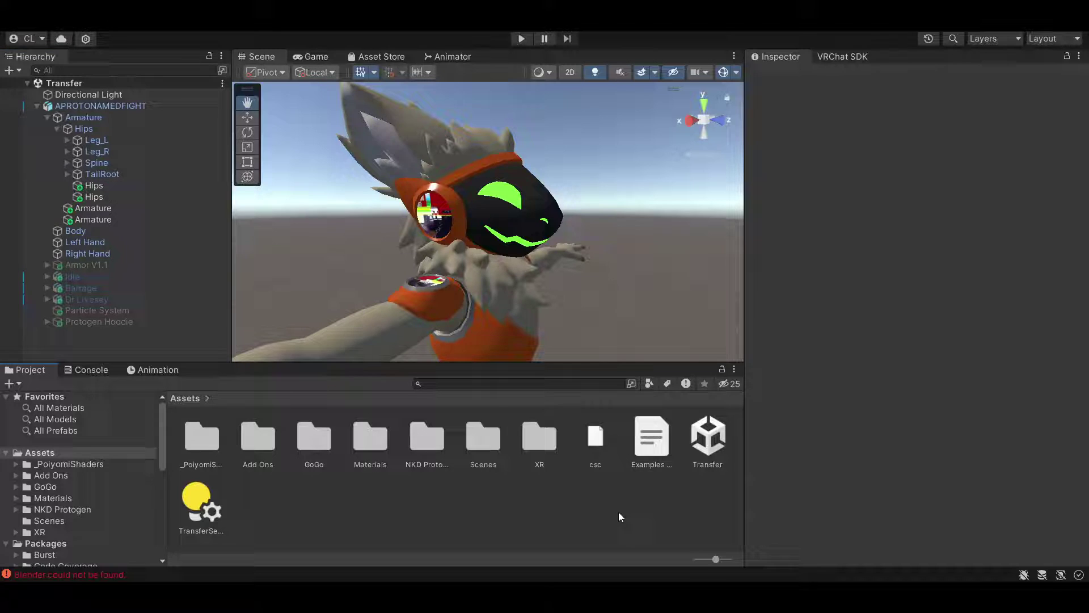
Open the VRChat SDK panel, check the Authentication account details, and return to Builder
left_click(845, 60)
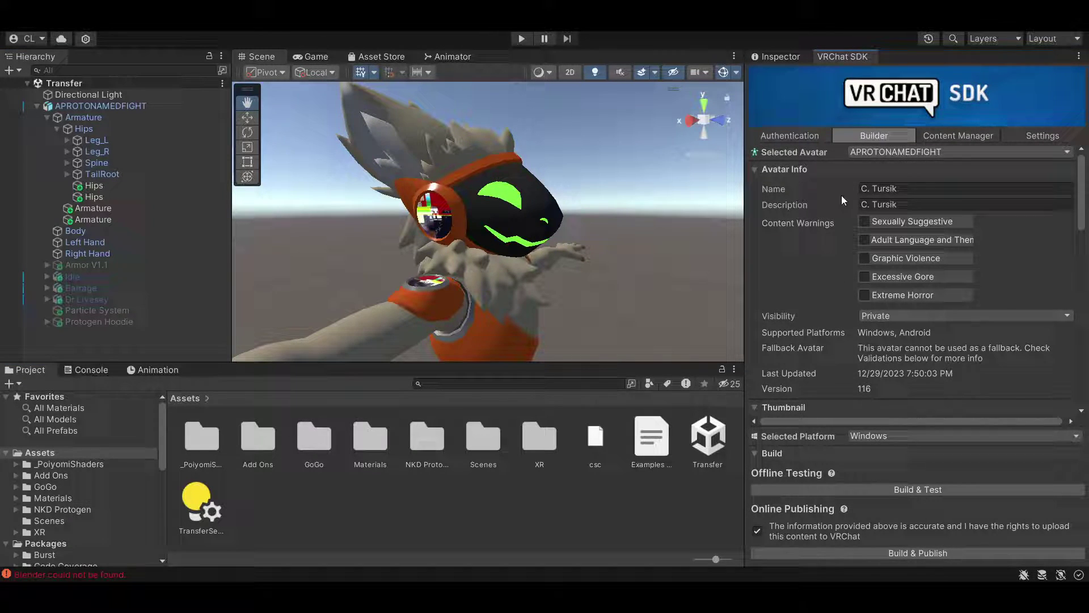
left_click(799, 134)
left_click(873, 135)
scroll(830, 340, "down", 3)
scroll(827, 348, "down", 3)
scroll(831, 347, "down", 3)
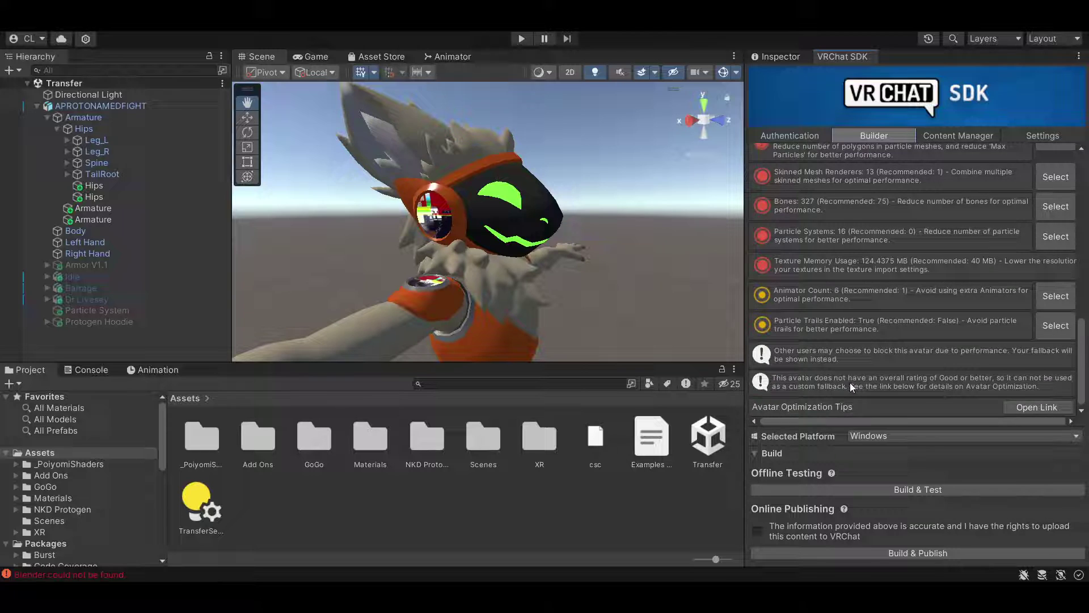
scroll(843, 374, "up", 3)
scroll(856, 363, "up", 3)
scroll(817, 349, "up", 2)
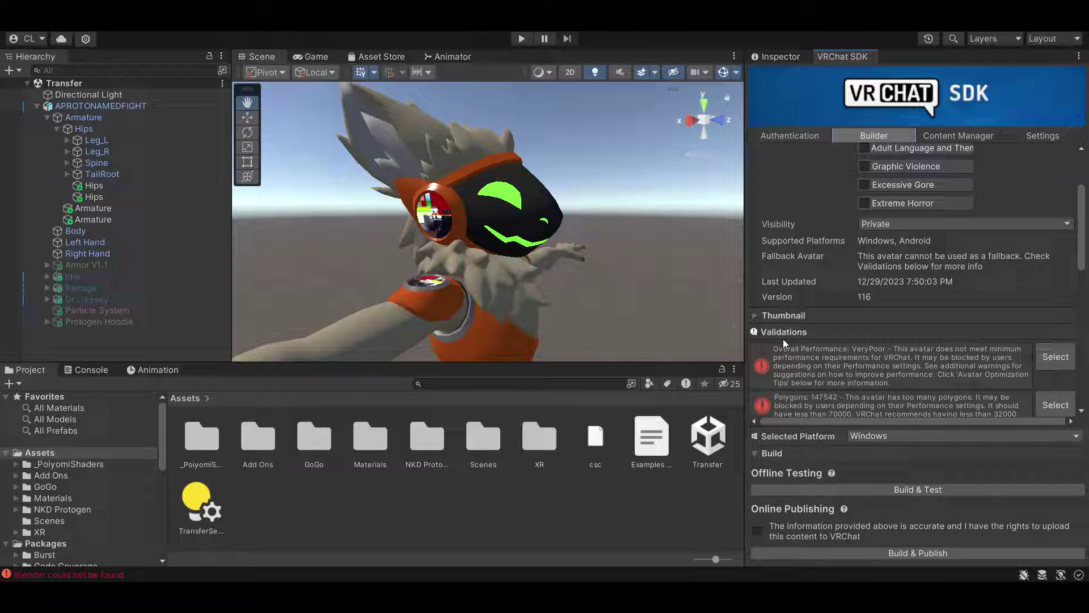
scroll(805, 358, "up", 3)
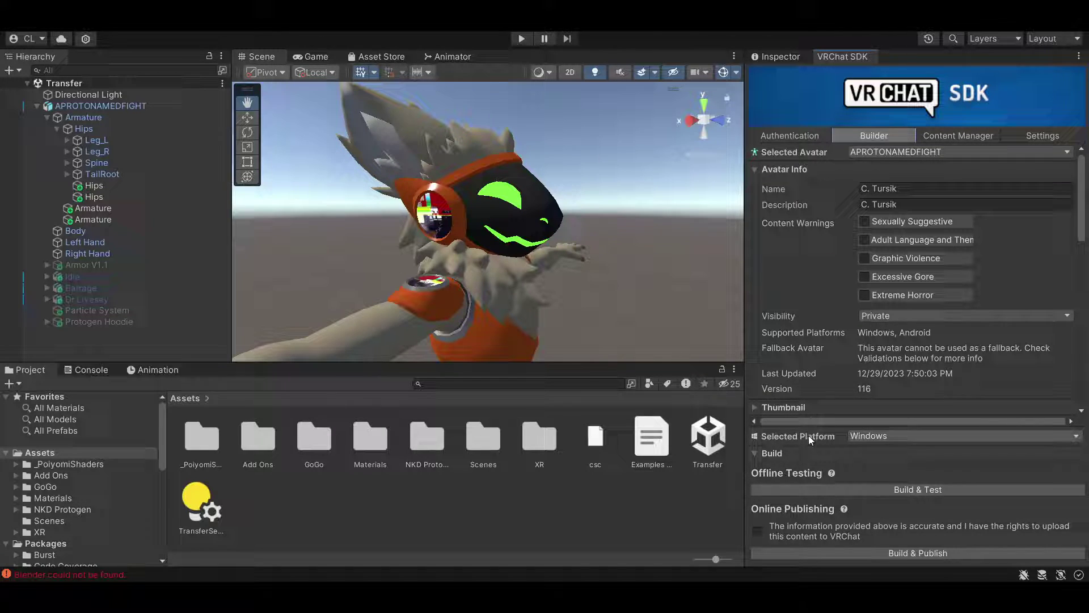
Agree to the upload-rights confirmation and start Build & Publish for the C. Tursik avatar
left_click(759, 532)
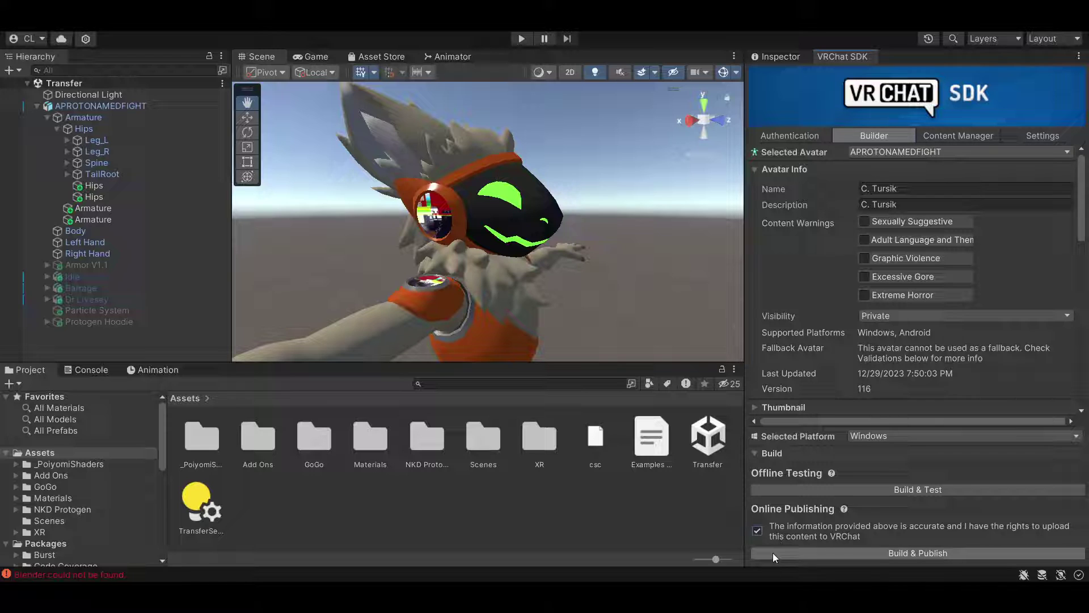
left_click(779, 554)
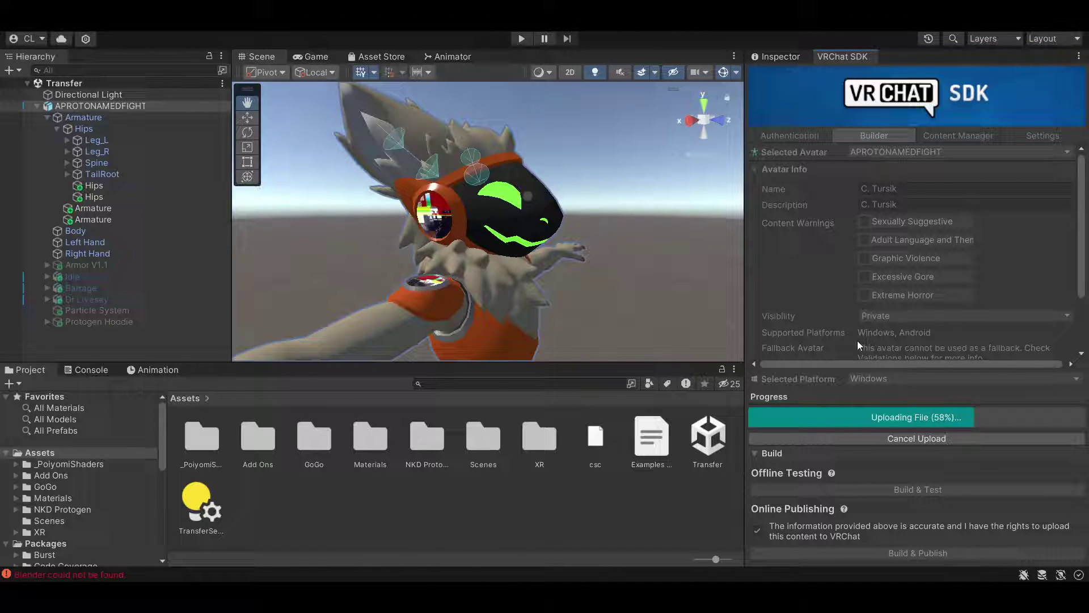
scroll(888, 276, "down", 3)
scroll(886, 276, "up", 3)
scroll(878, 280, "down", 3)
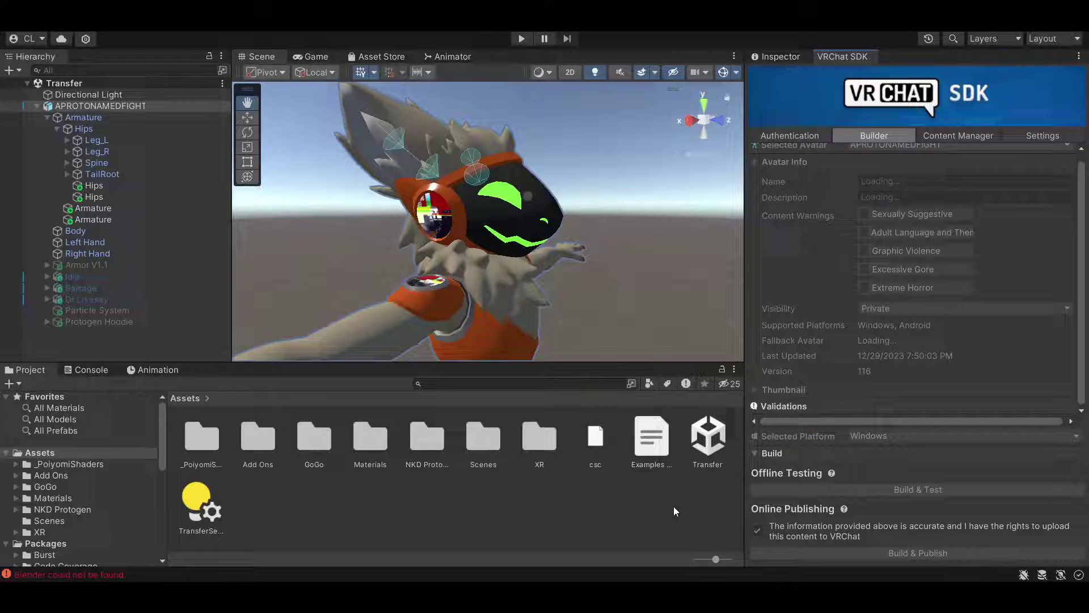
Dismiss Upload Succeeded, expand Thumbnail, and cancel the Select New Thumbnail file picker
left_click(1063, 503)
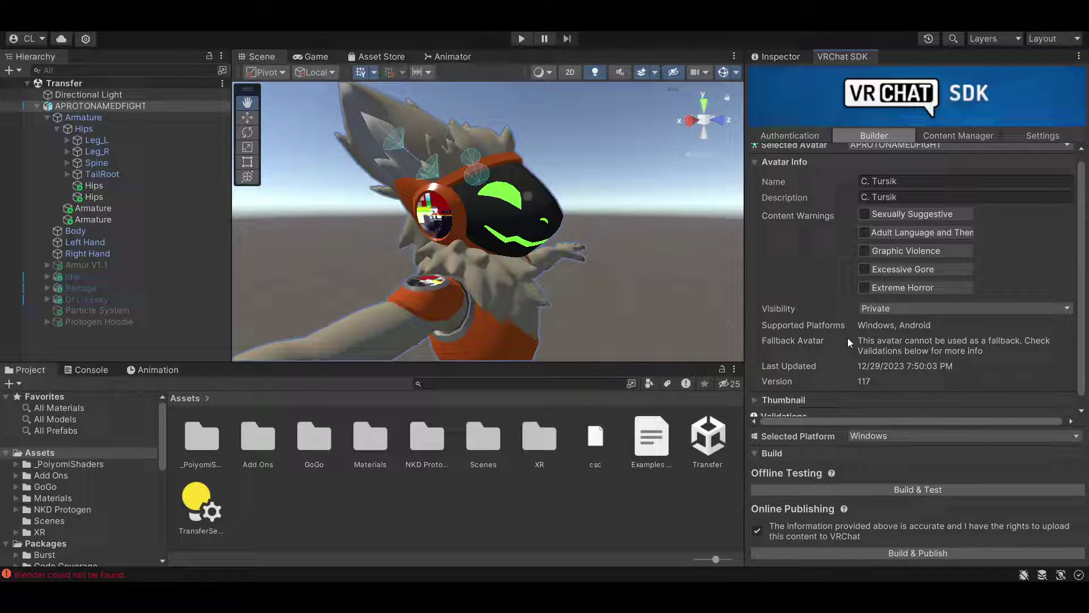
left_click(756, 390)
scroll(901, 335, "down", 3)
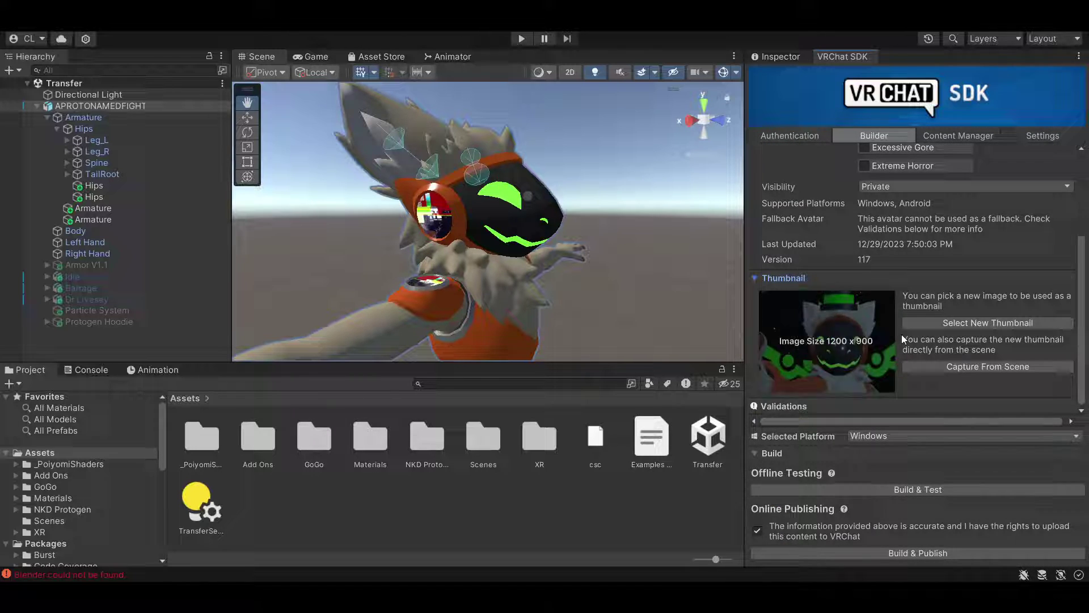
left_click(962, 322)
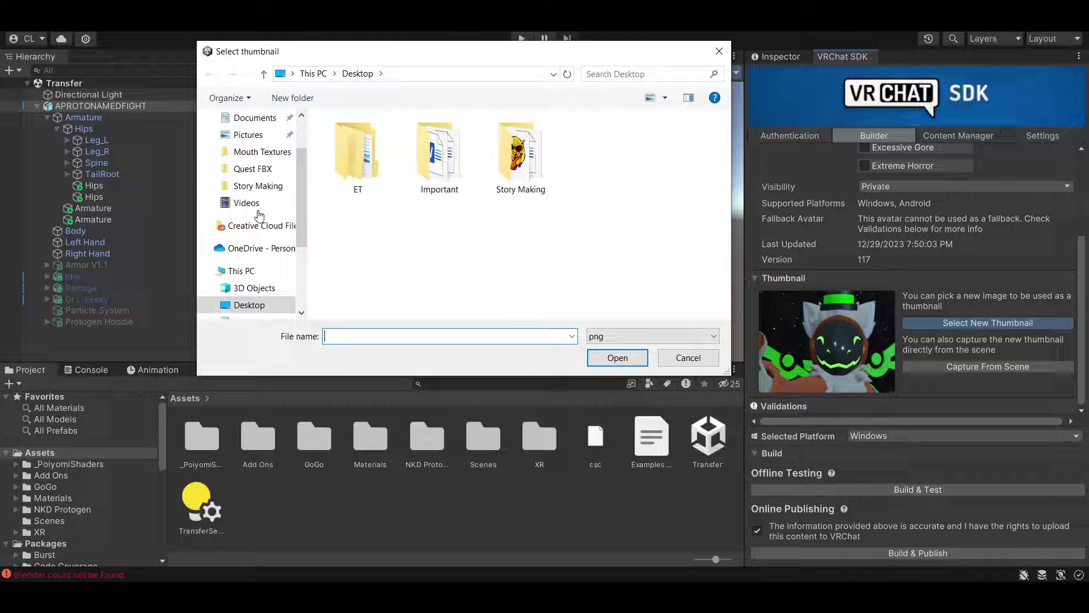
left_click(687, 358)
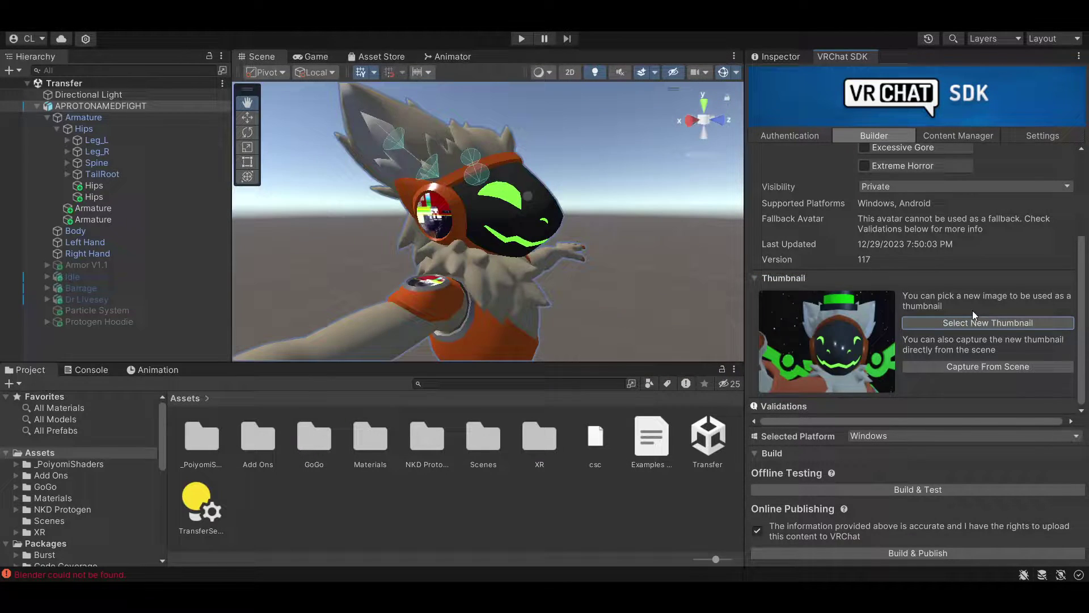
Try Capture From Scene, reframe the avatar, toggle Use Custom Camera on and off, then cancel
left_click(984, 366)
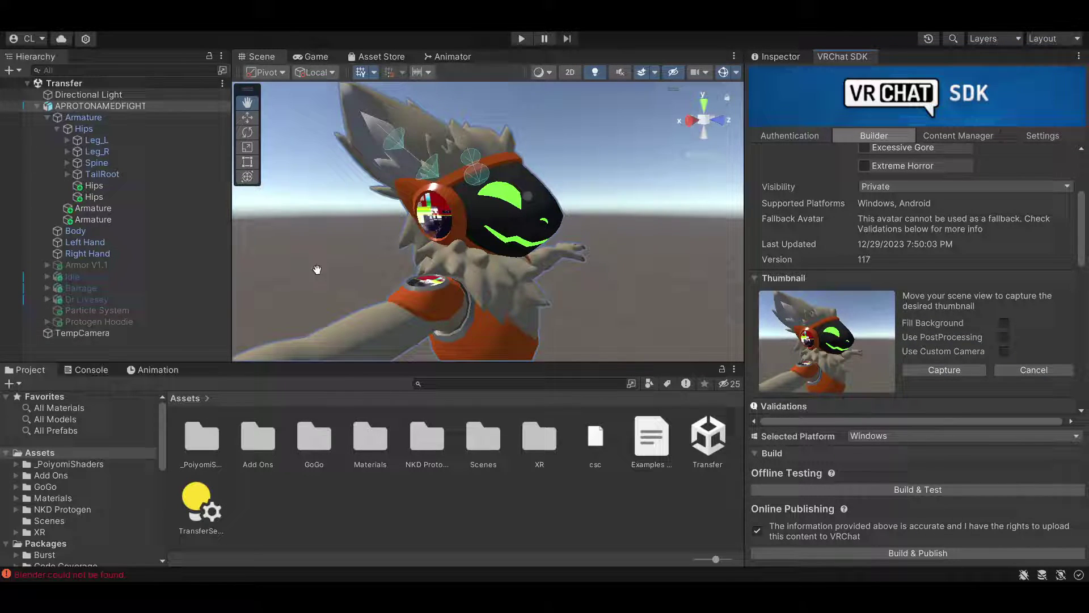
mouse_move(477, 238)
right_mouse_down()
mouse_move(445, 237)
mouse_move(640, 274)
right_mouse_up()
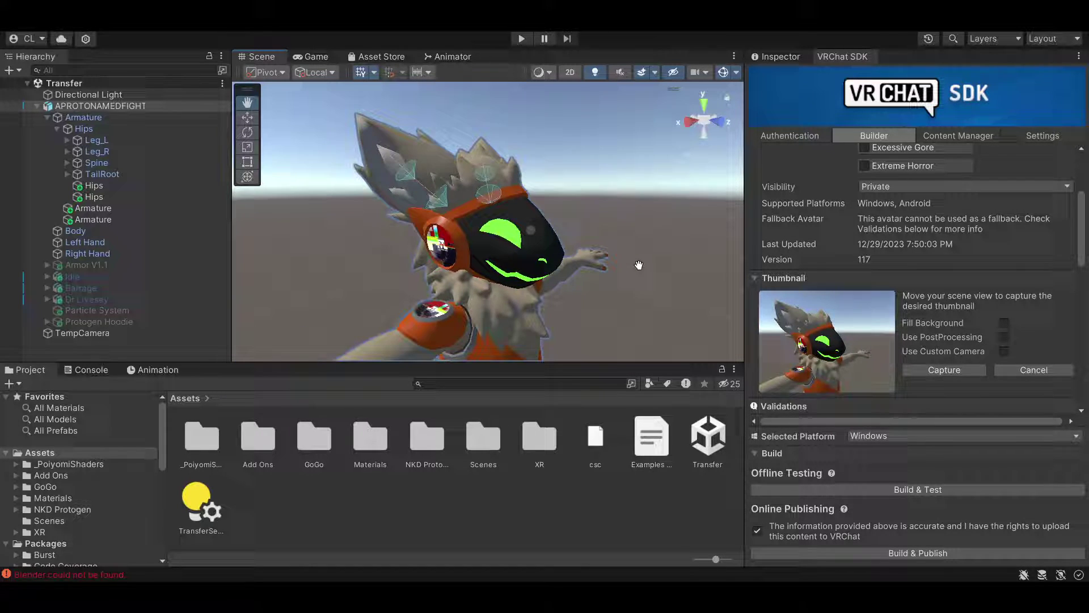
left_click(1005, 351)
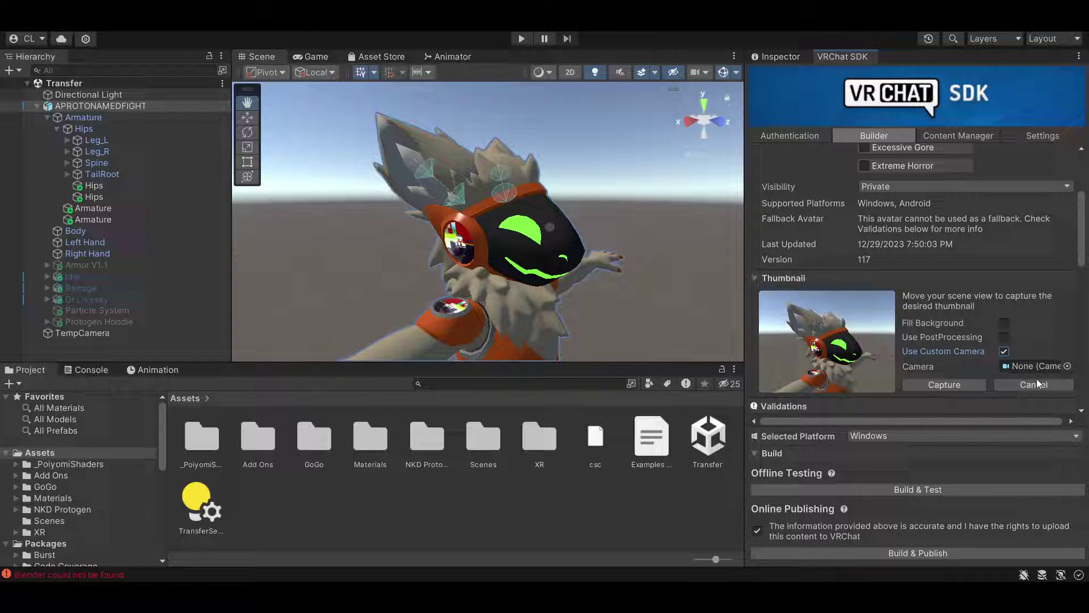
left_click(1005, 351)
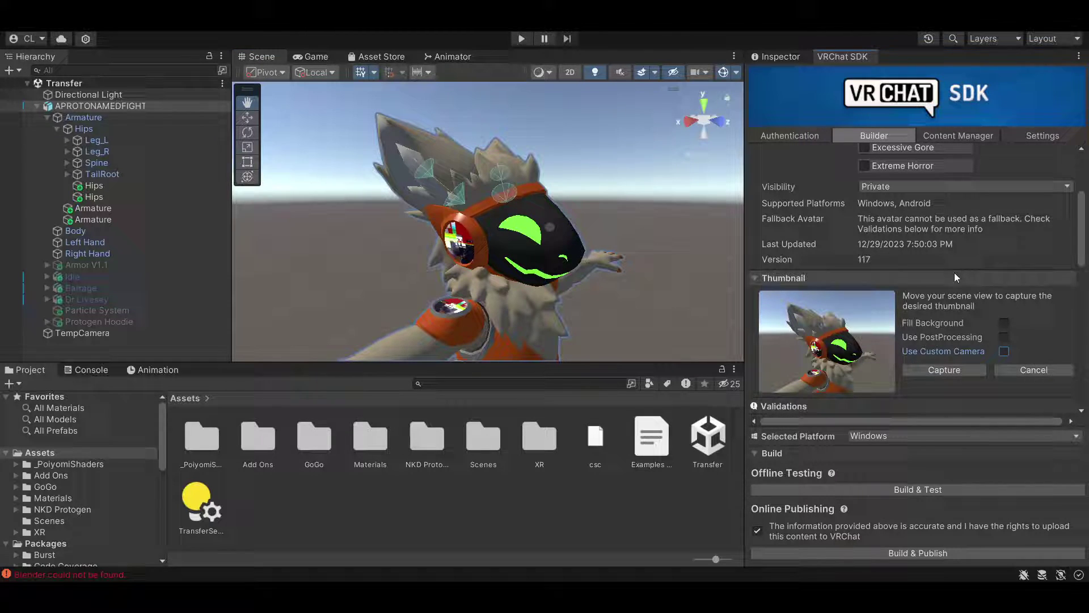
left_click(1056, 367)
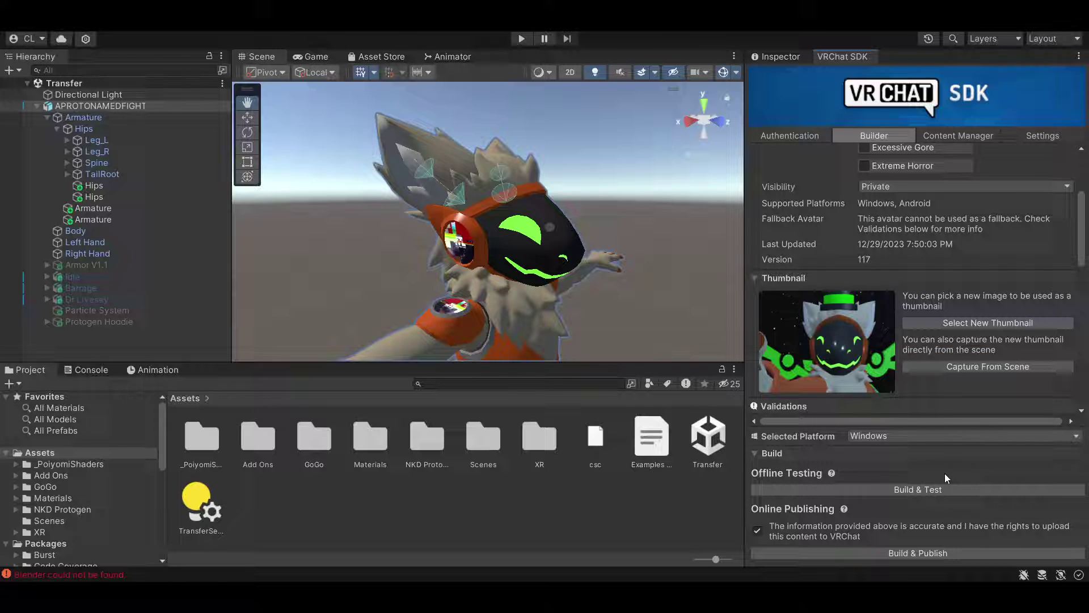